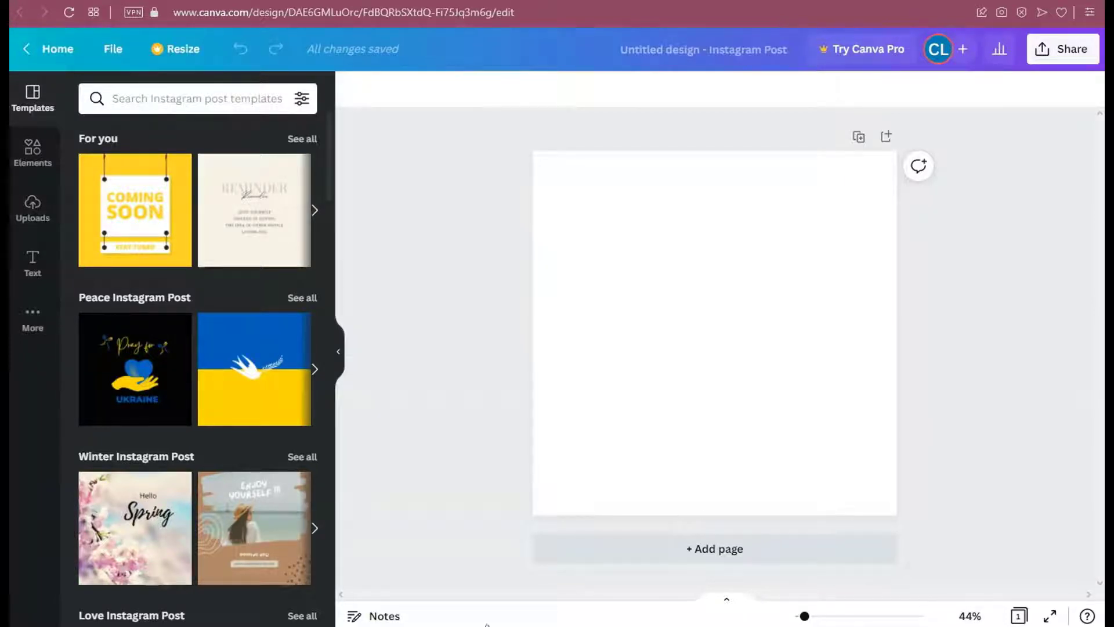
Step: Add a heading to the blank page reading "Welcome To", the presenter's first name and "Canva Class"
click(39, 273)
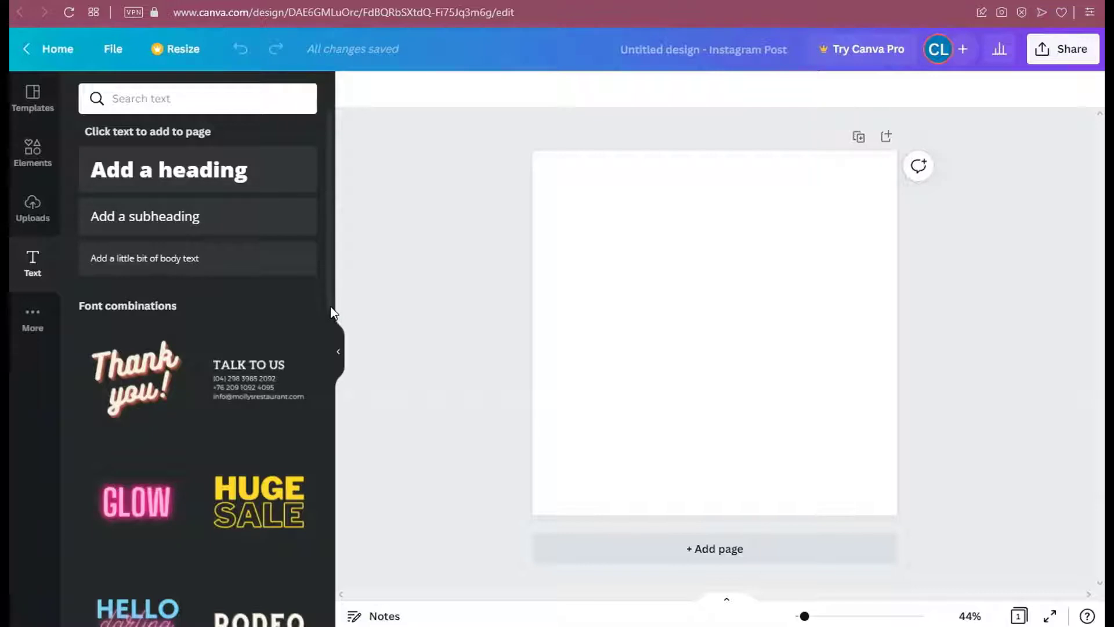
drag(331, 307, 319, 584)
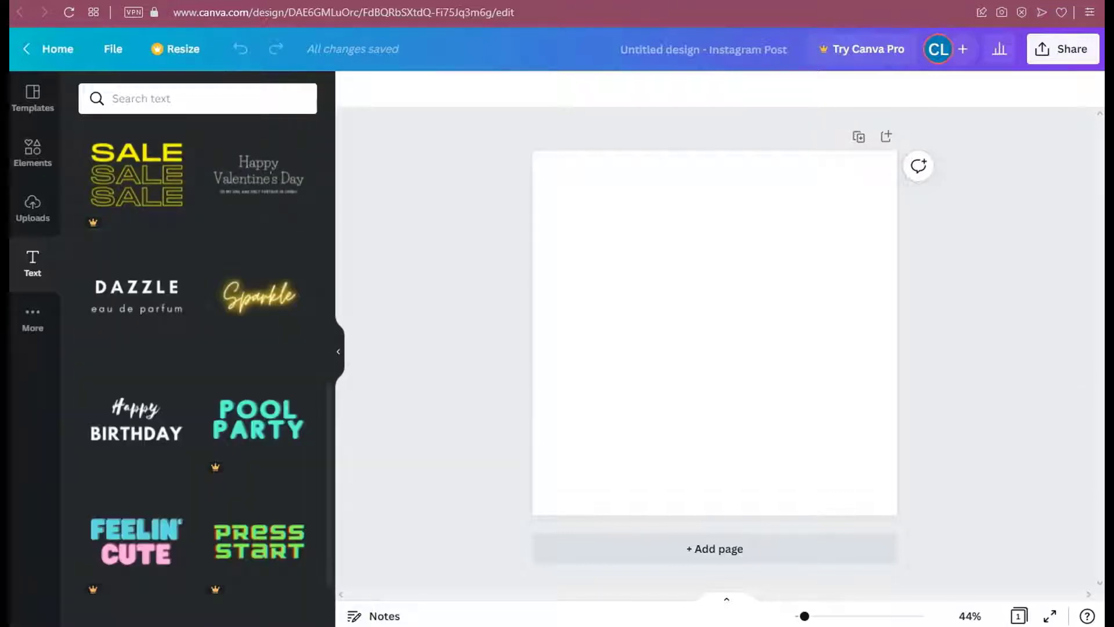
drag(332, 503, 323, 200)
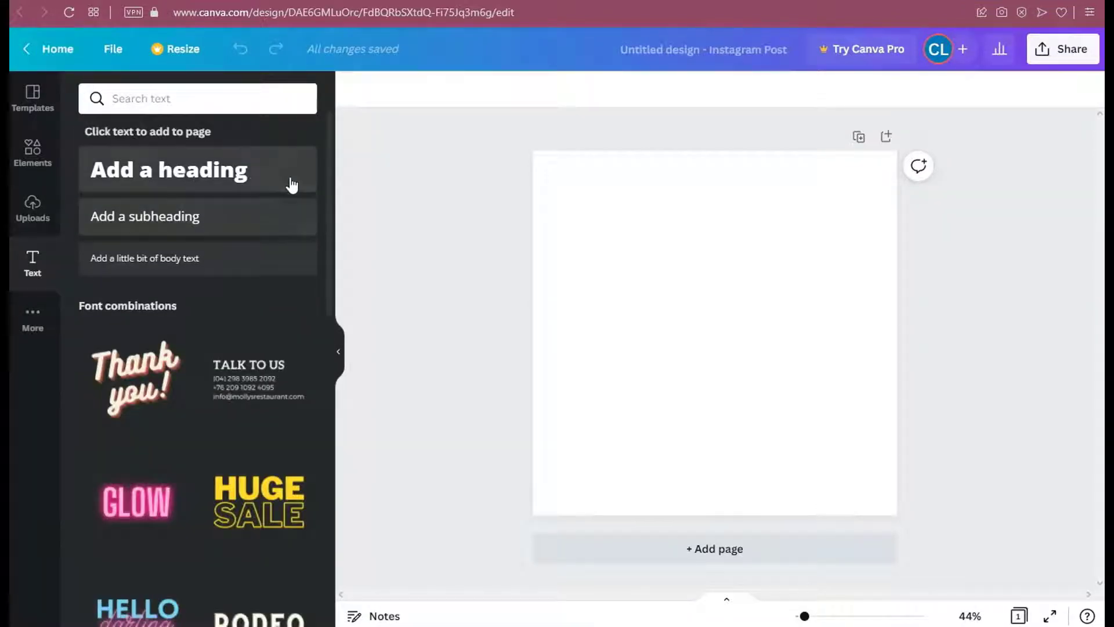
click(241, 173)
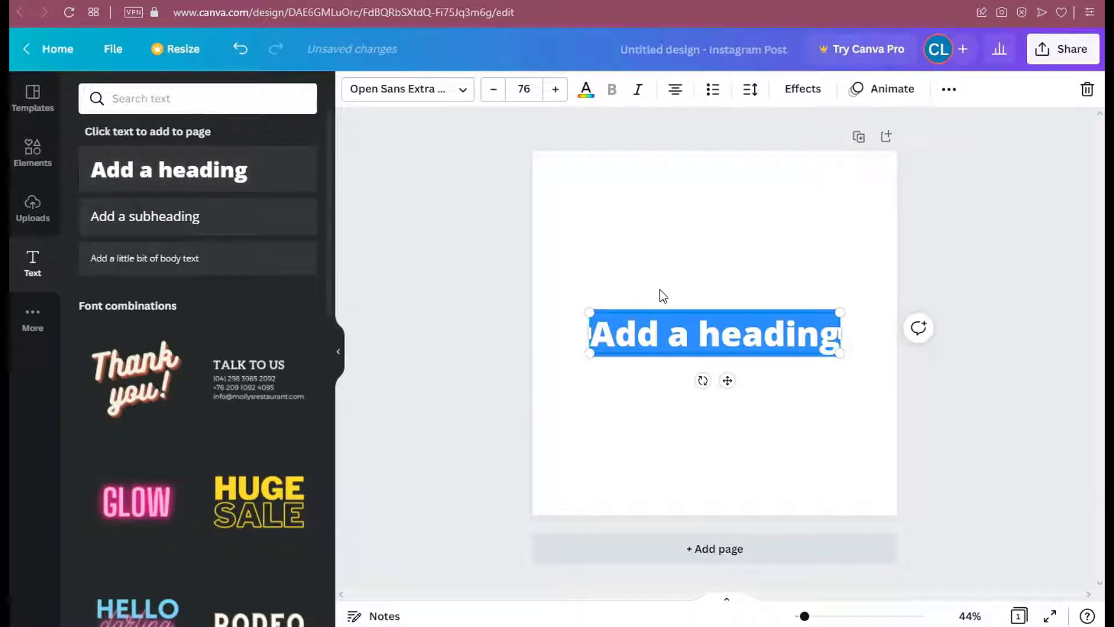
text(Welcome To Calvyn Canva Class)
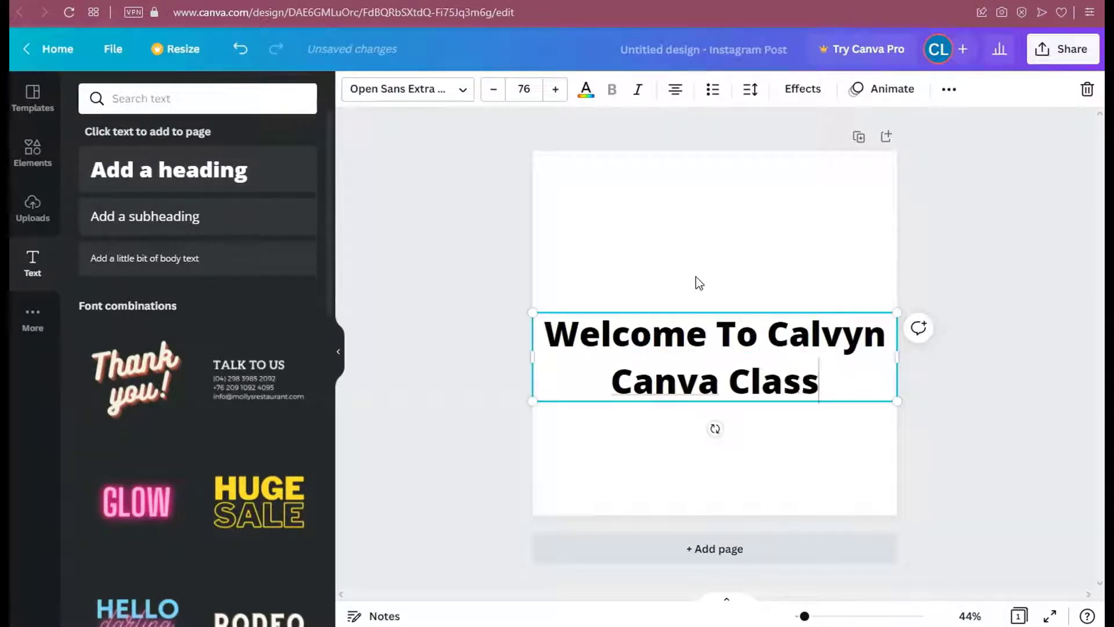
click(696, 278)
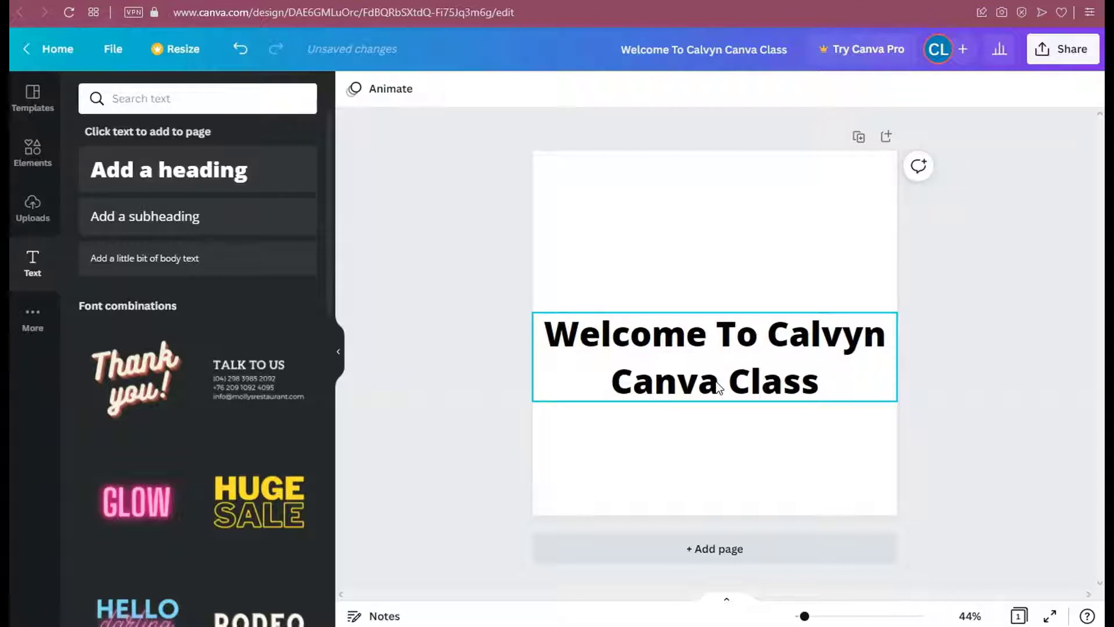
Step: Resize the heading to font size 65 and centre it horizontally near the page's upper edge
mouse_move(718, 388)
mouse_down()
mouse_move(712, 248)
mouse_move(707, 370)
mouse_up()
drag(892, 299, 755, 334)
drag(653, 336, 681, 183)
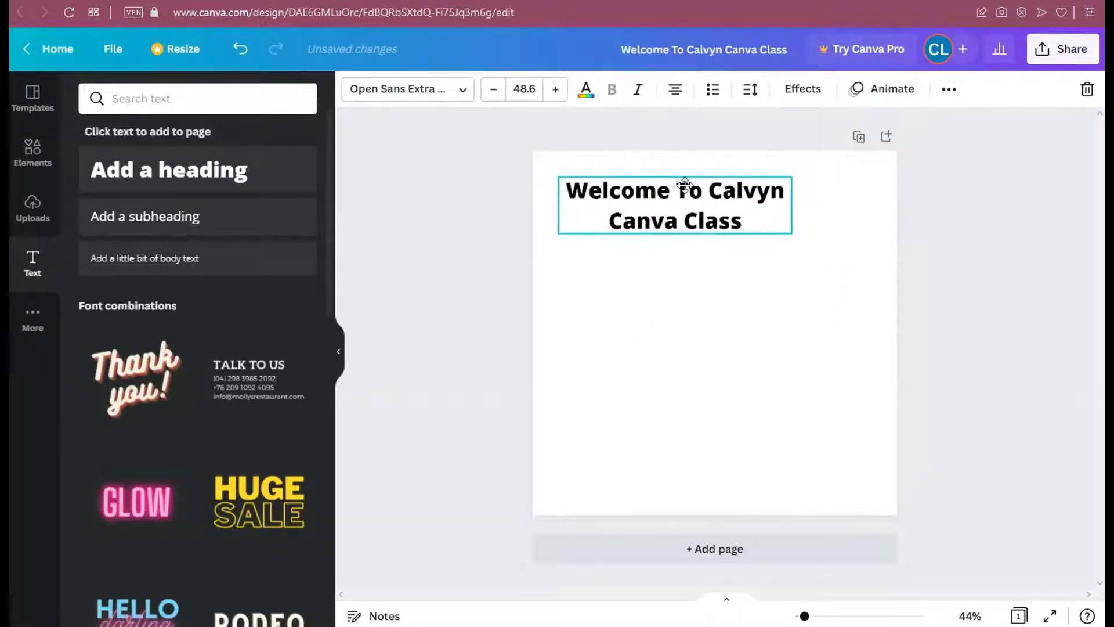
drag(840, 207, 893, 207)
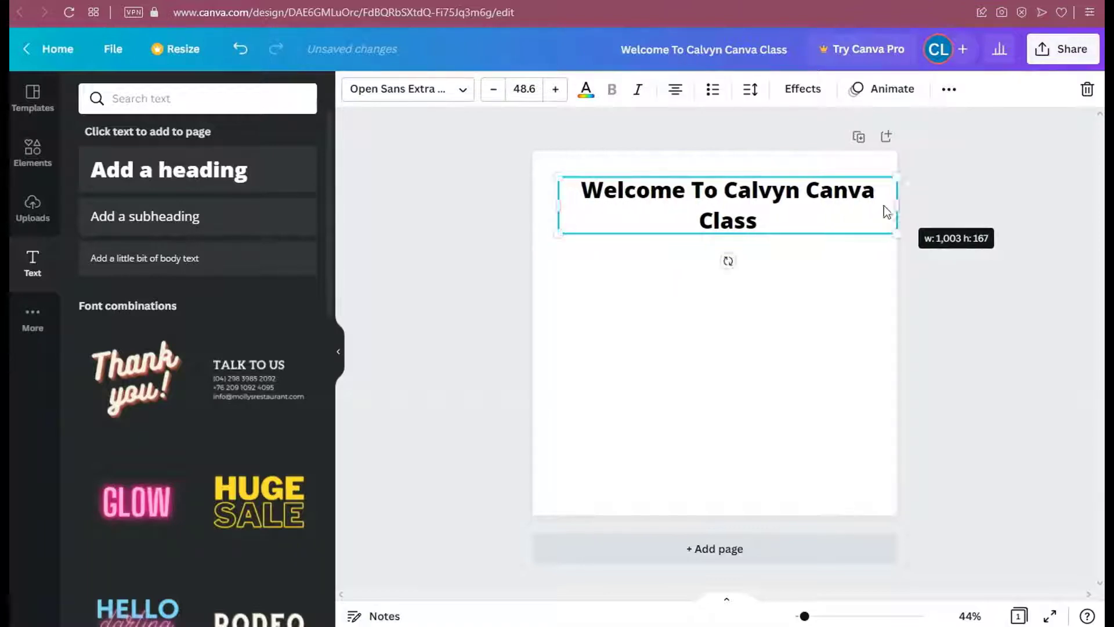
drag(557, 204, 532, 204)
click(516, 232)
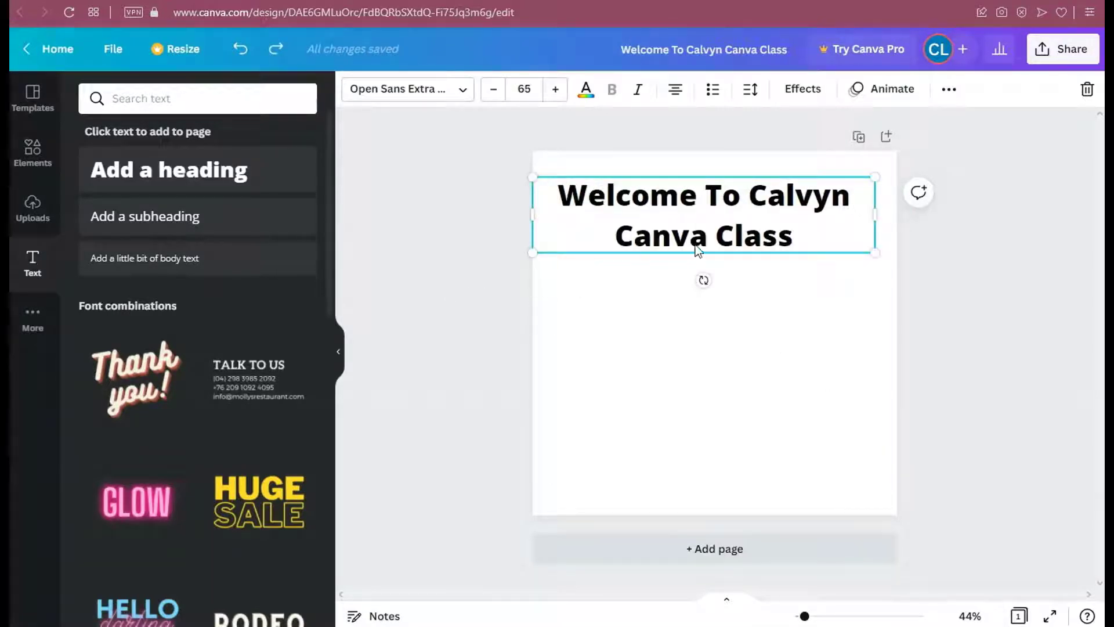
mouse_move(691, 238)
mouse_down()
mouse_move(709, 231)
mouse_move(696, 234)
mouse_up()
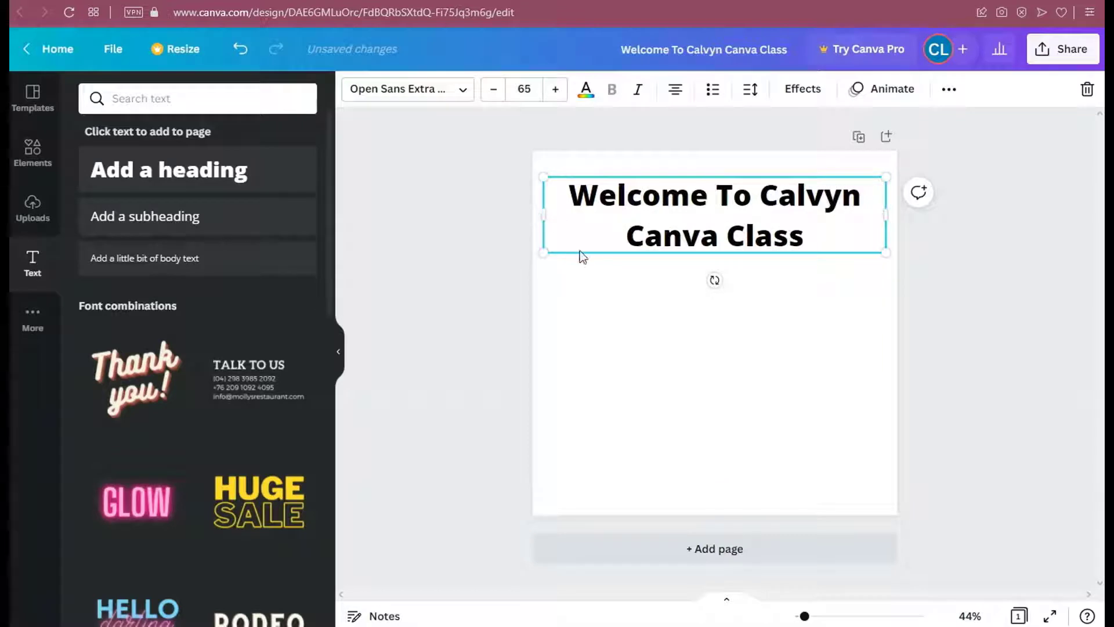
Step: Set the heading's font to Bukhari Script
click(469, 99)
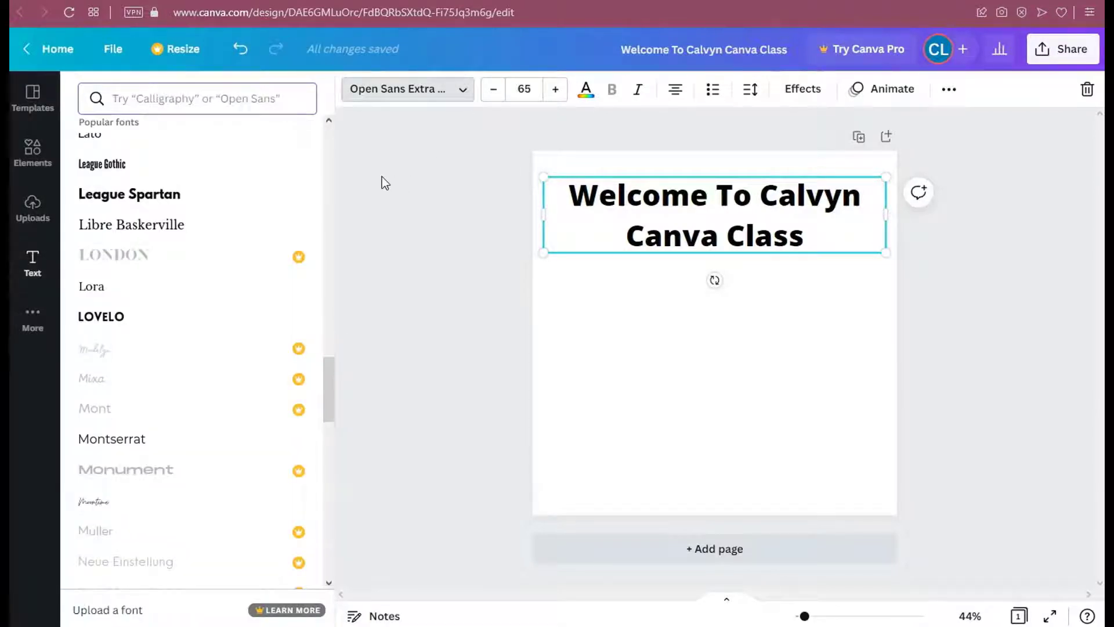
drag(330, 386, 336, 245)
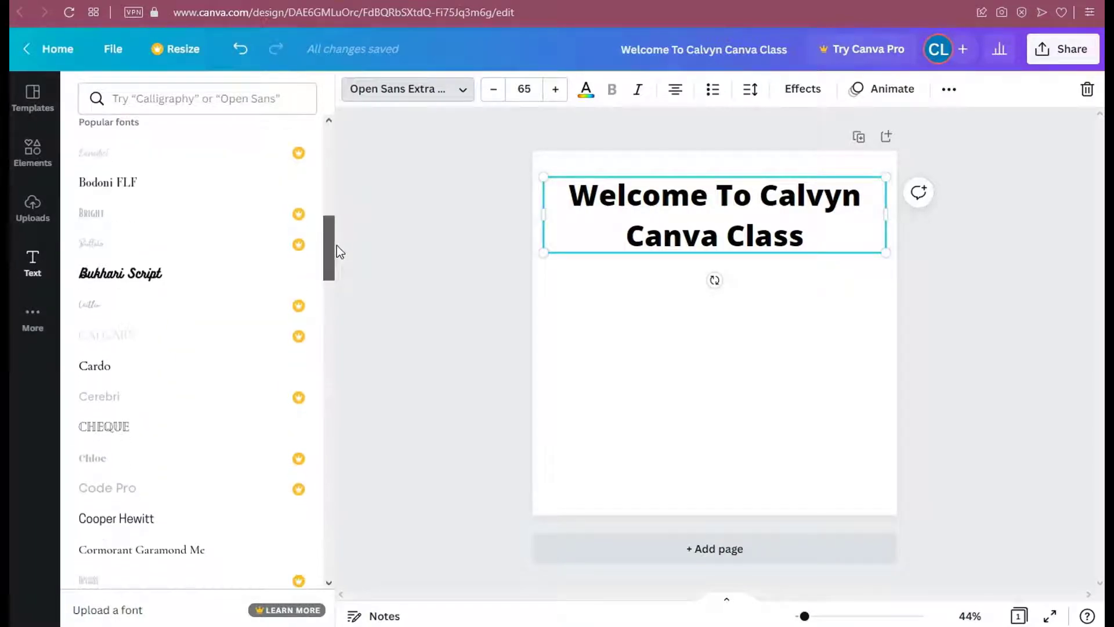
click(181, 284)
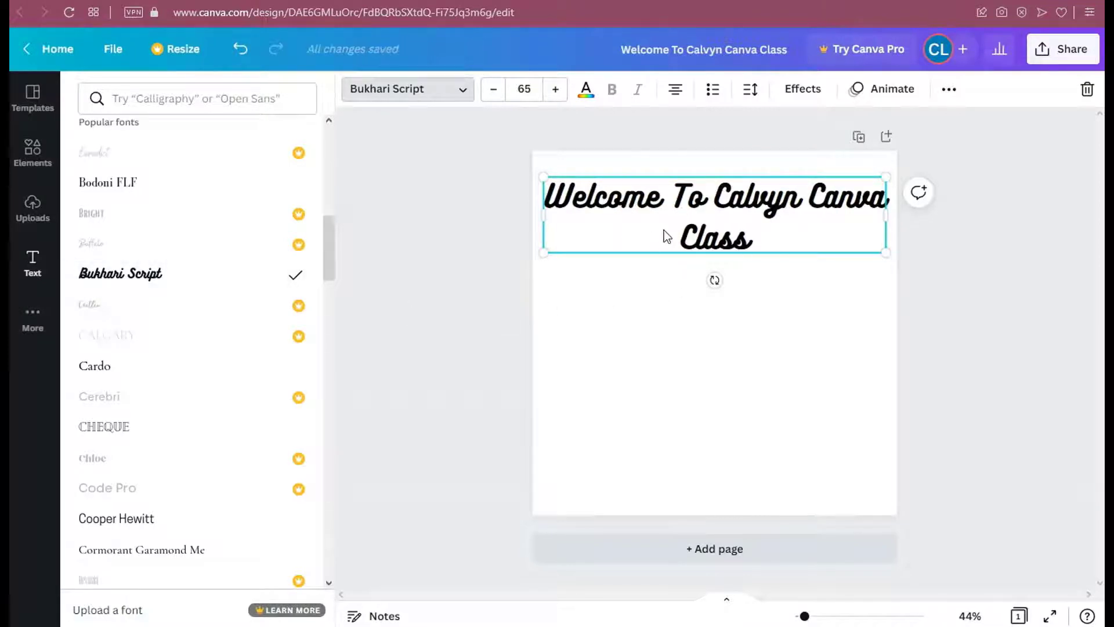
Step: Change the heading's font to Horizon
drag(328, 238, 328, 316)
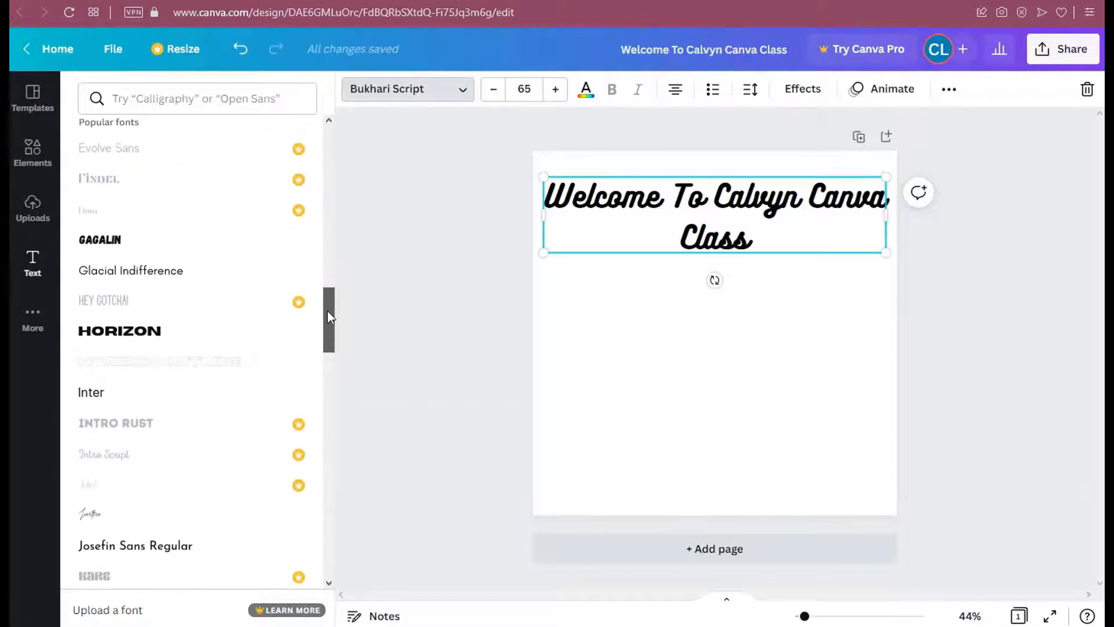
click(181, 334)
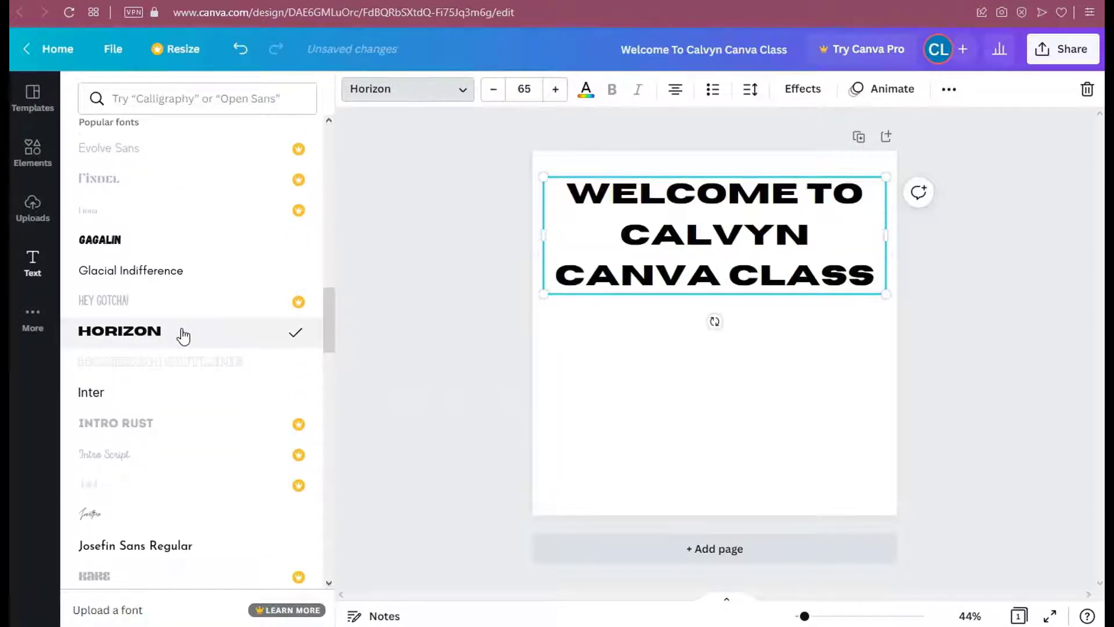
click(472, 342)
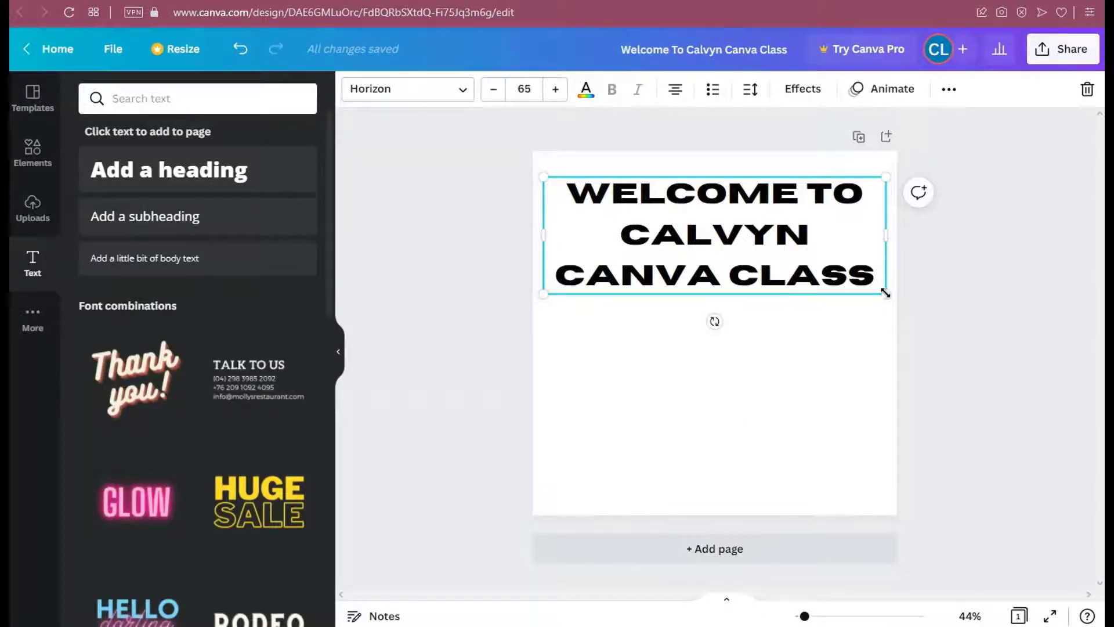
Step: Scale the heading's text box down slightly and set its font size to 30
drag(807, 254, 855, 309)
click(525, 91)
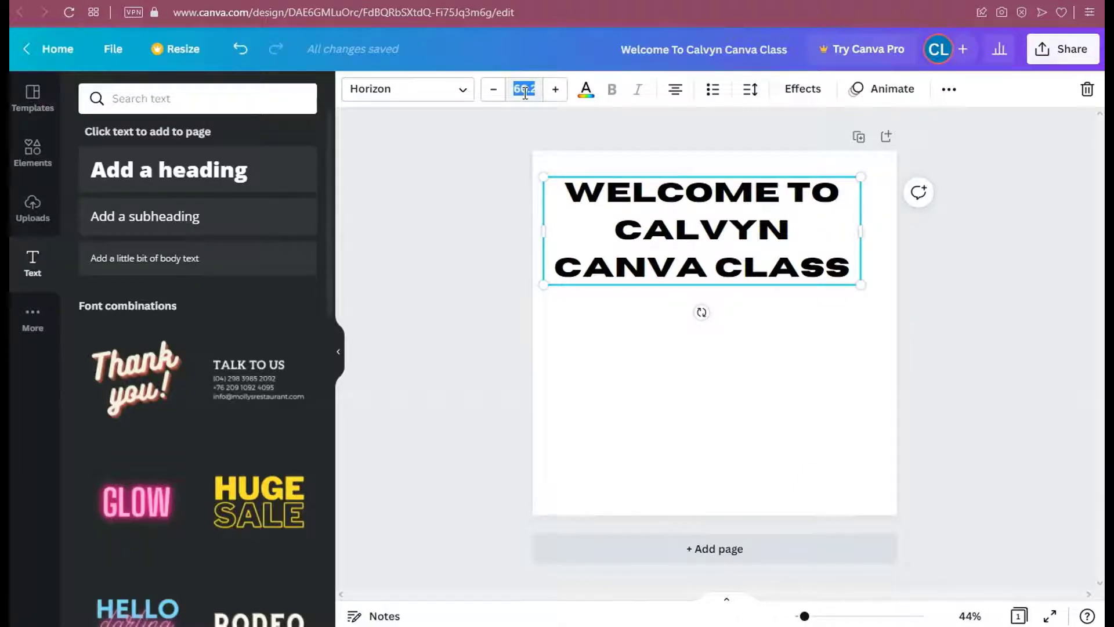
text(30)
key(Return)
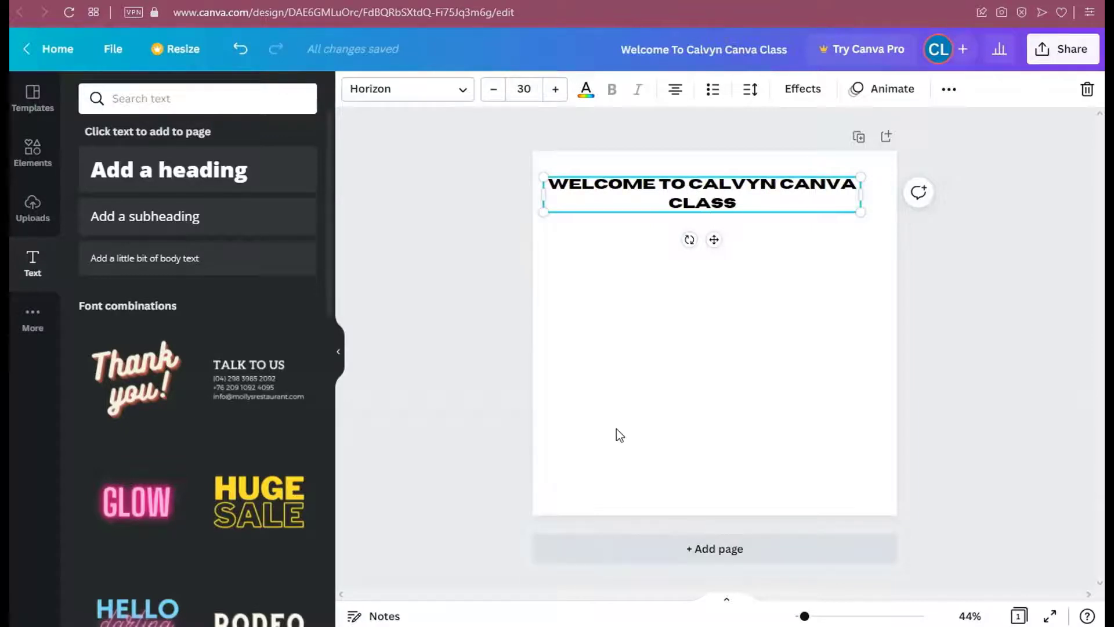
Step: Change the heading's text colour to dark blue from the default colours
click(590, 98)
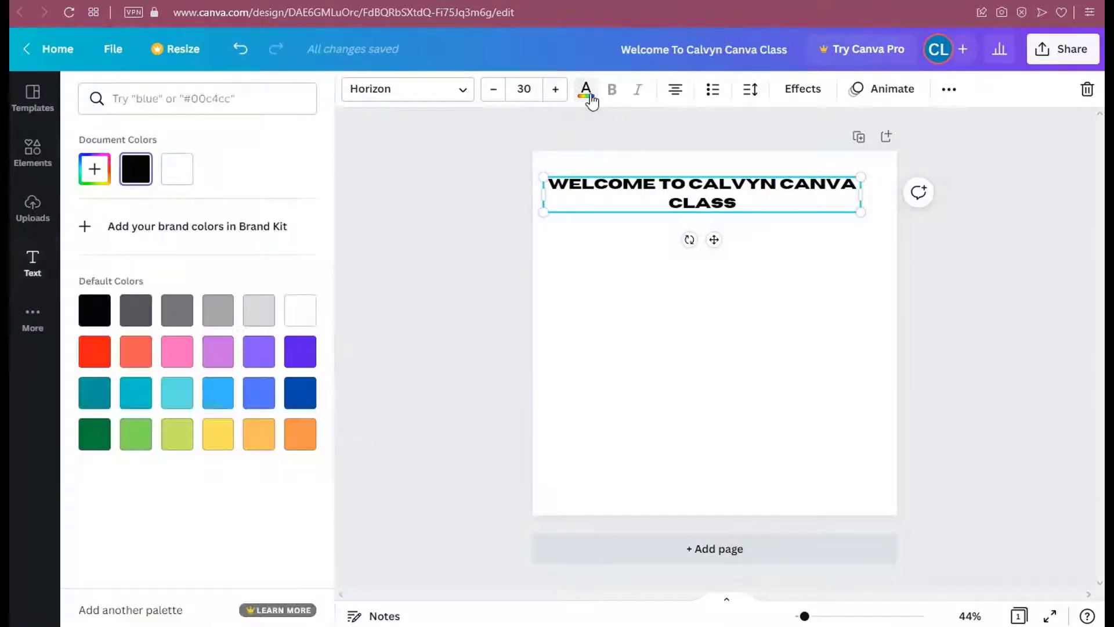
click(299, 400)
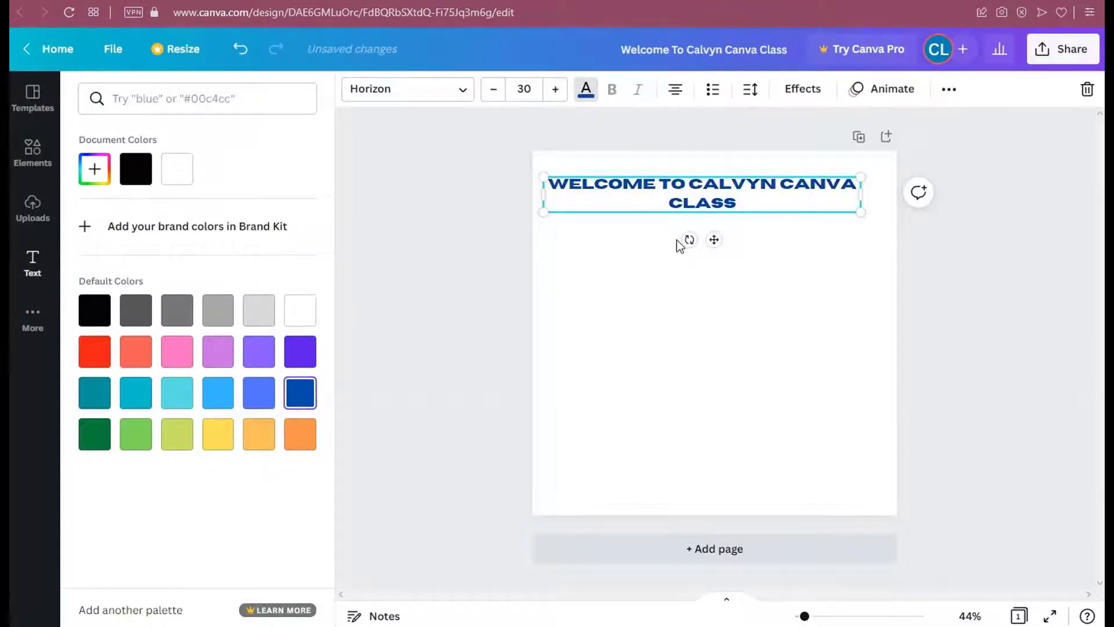
key(Escape)
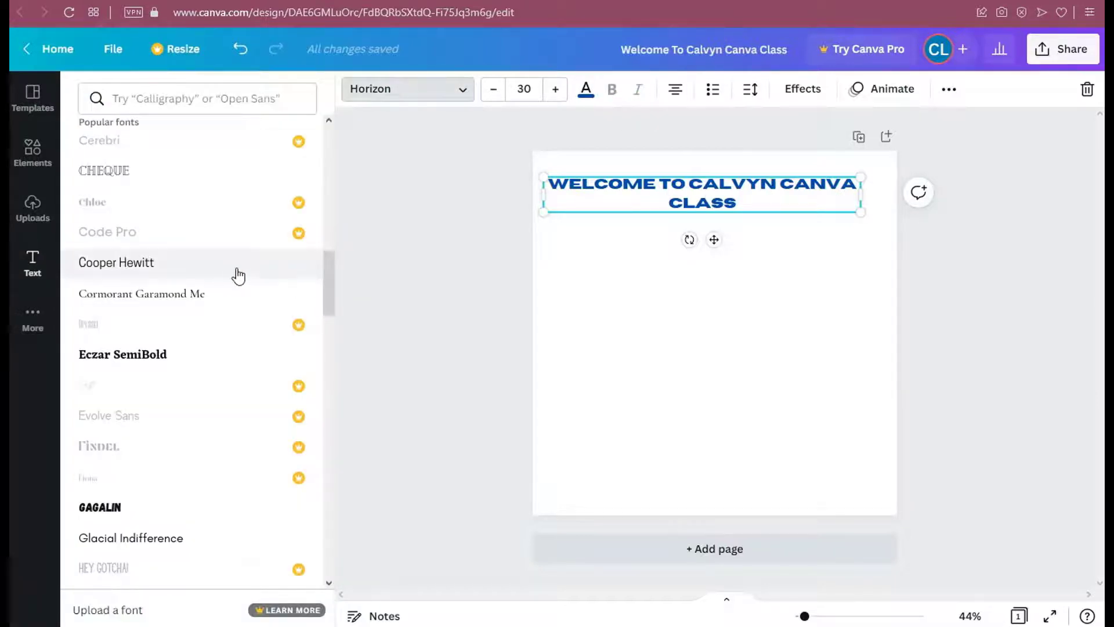
Step: Set the heading's font to Cooper Hewitt and format it bold and italic
click(229, 268)
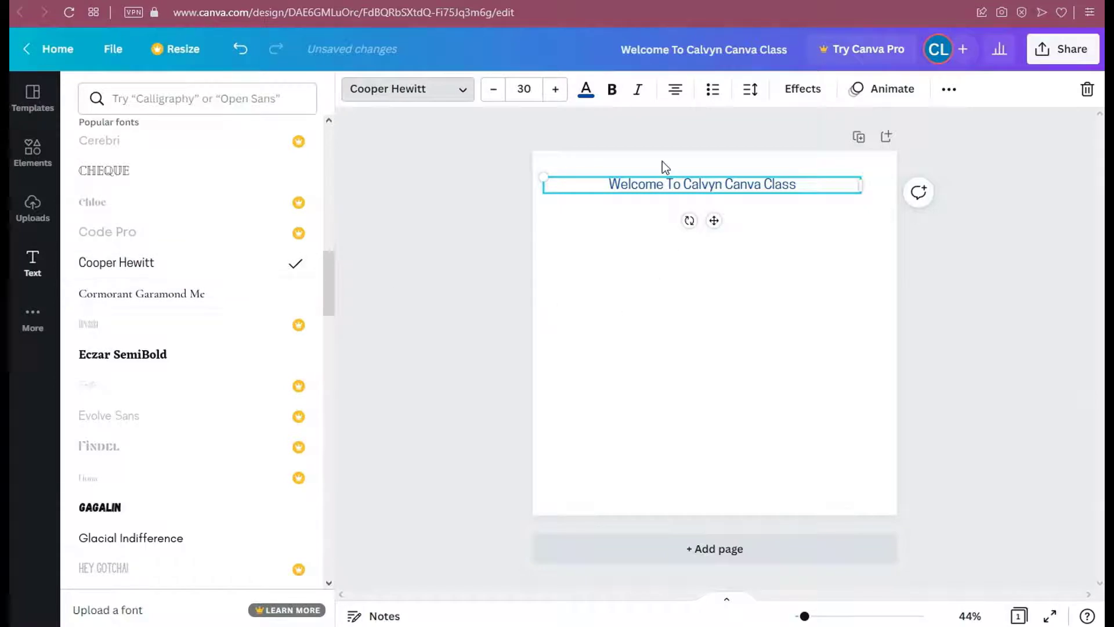
click(612, 93)
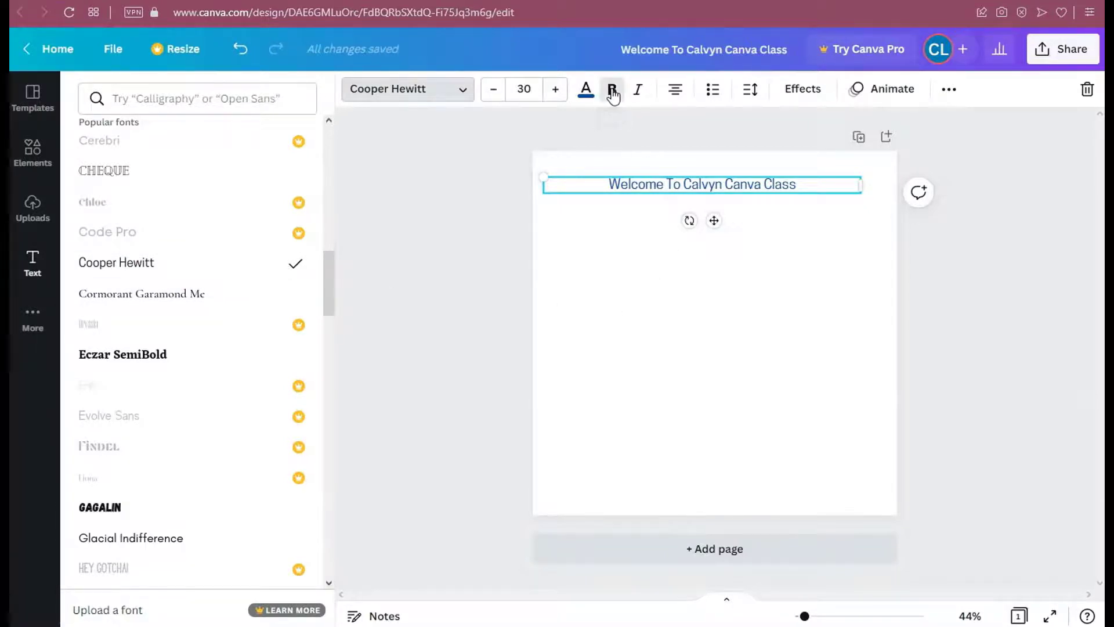
click(639, 91)
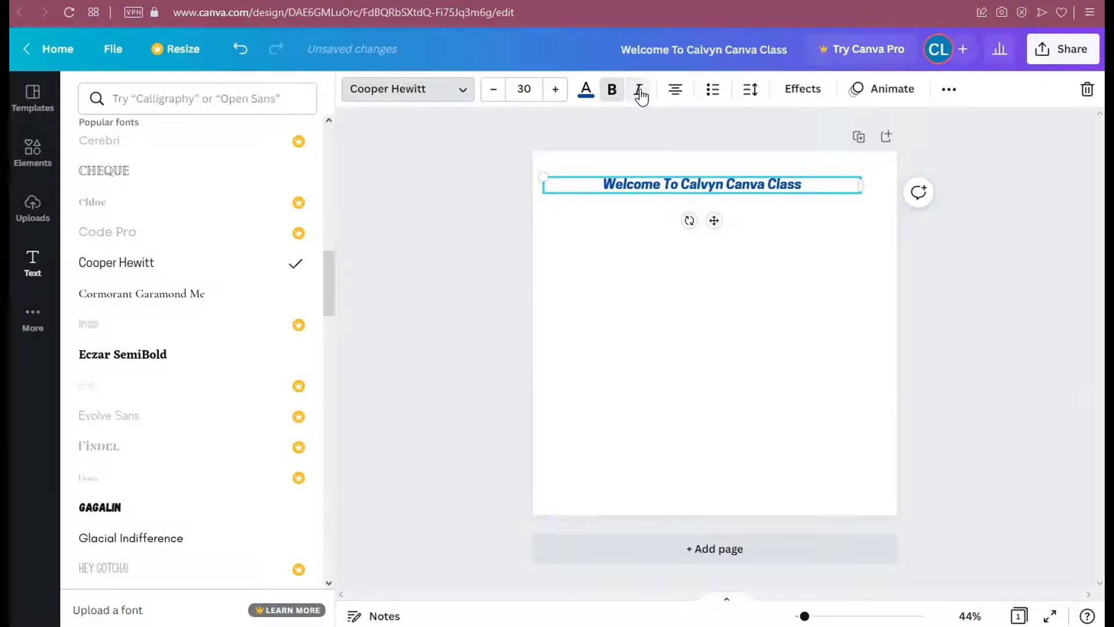
Step: Cycle the heading through left, right and centre alignment, and try a bulleted list on it
click(676, 100)
click(676, 100)
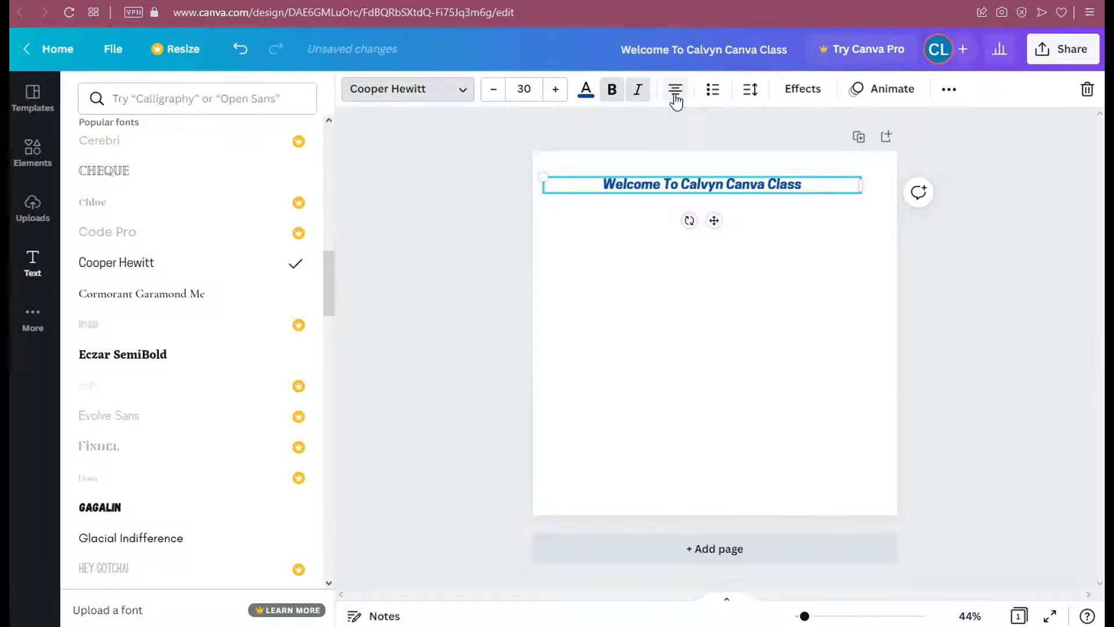
click(676, 100)
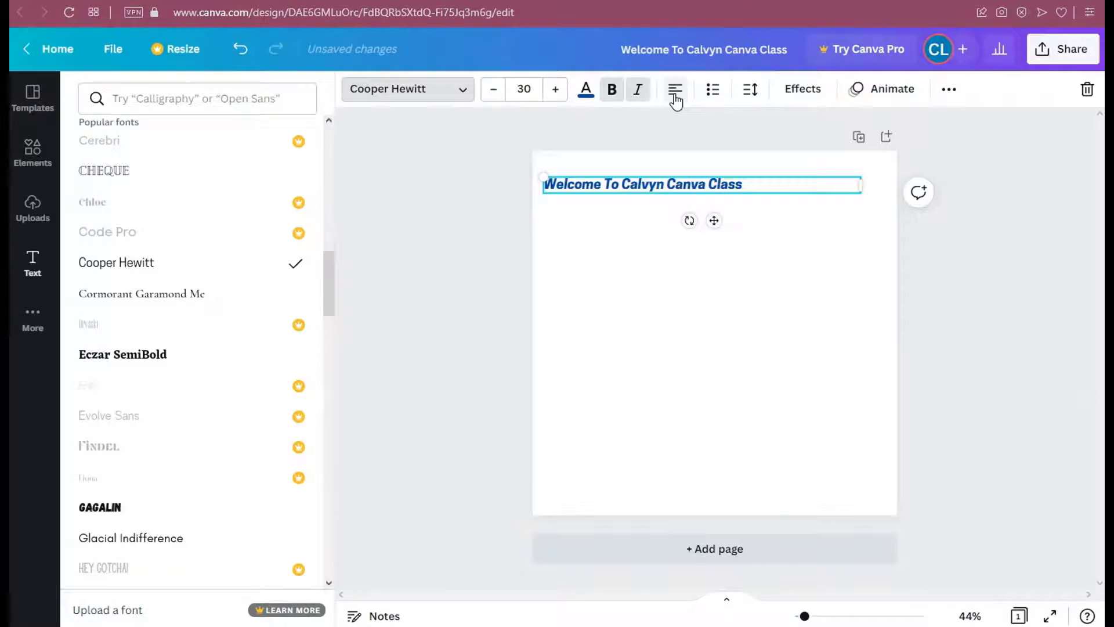
click(676, 100)
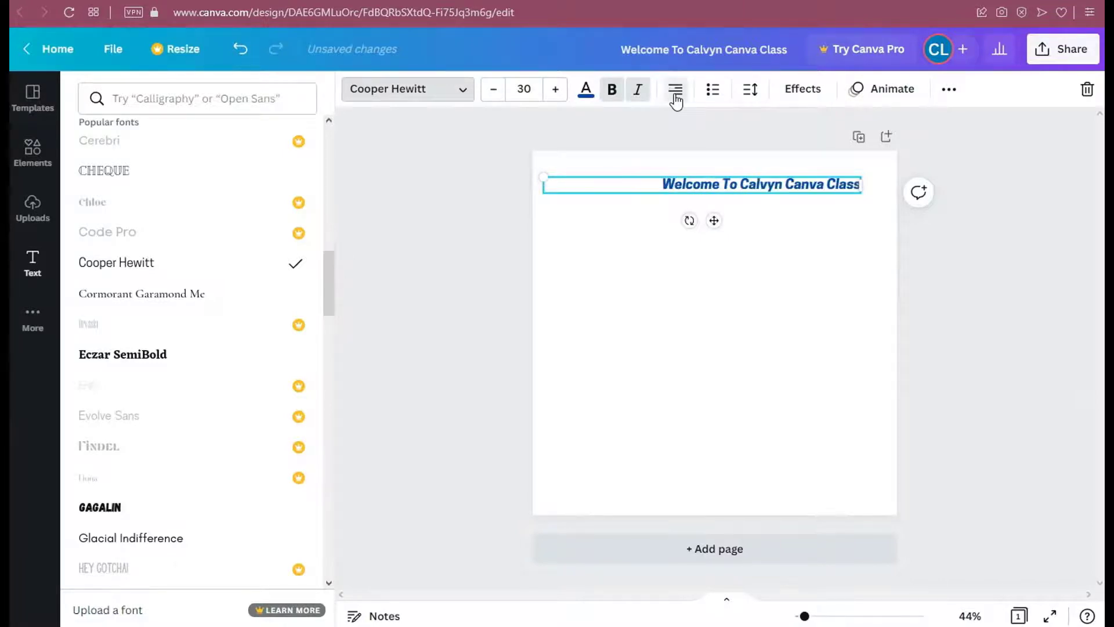
click(676, 100)
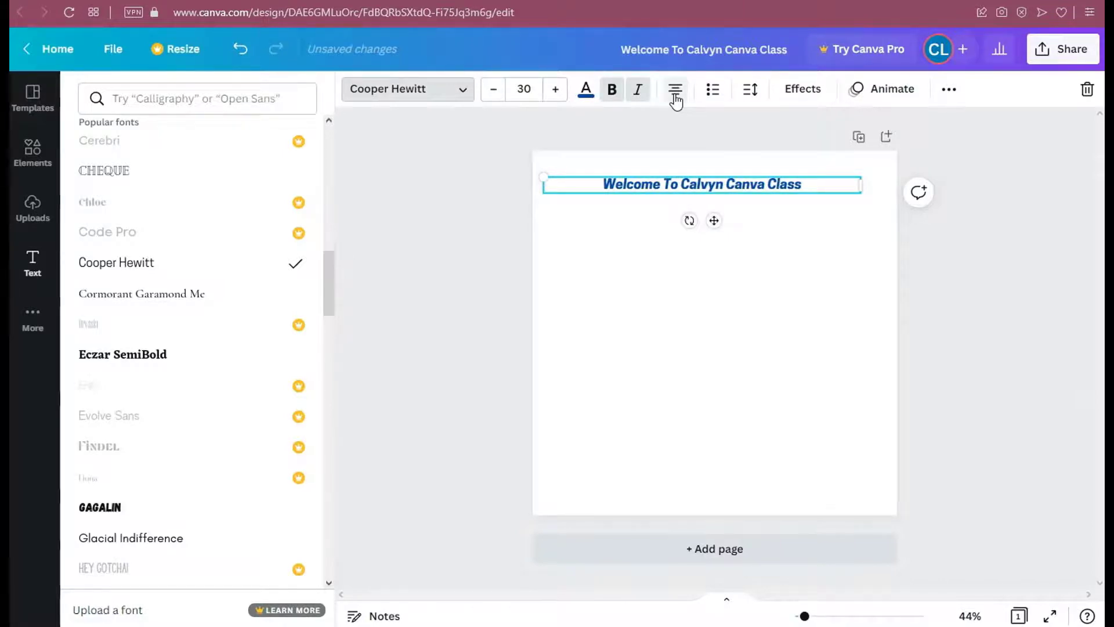
click(714, 92)
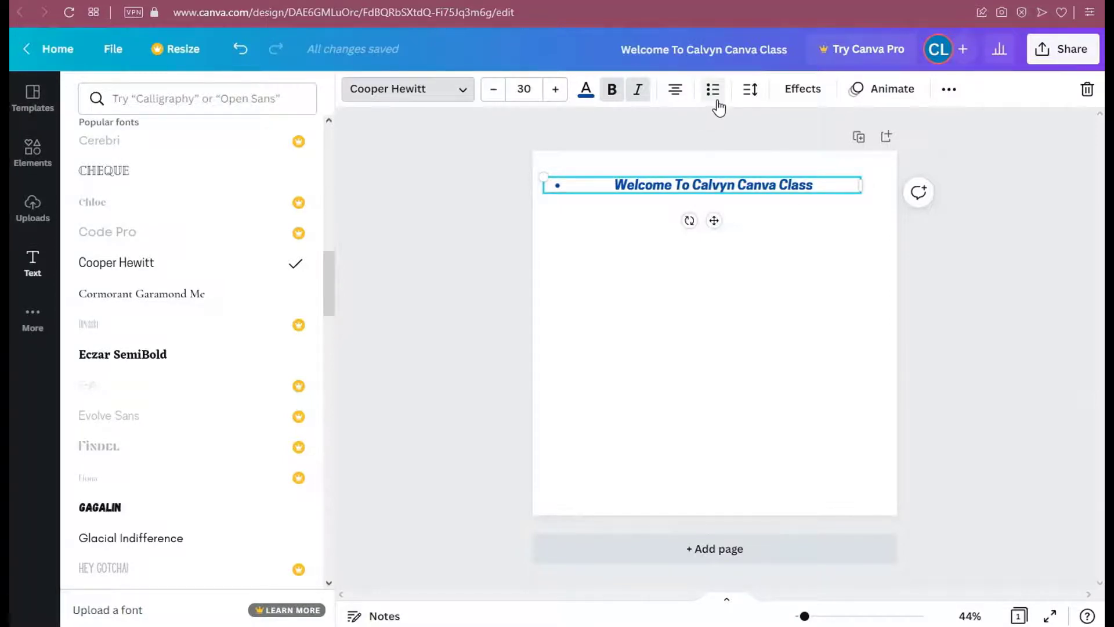
Step: Set the heading's letter spacing to 156 and increase its line spacing so the two lines sit further apart
click(752, 90)
click(754, 92)
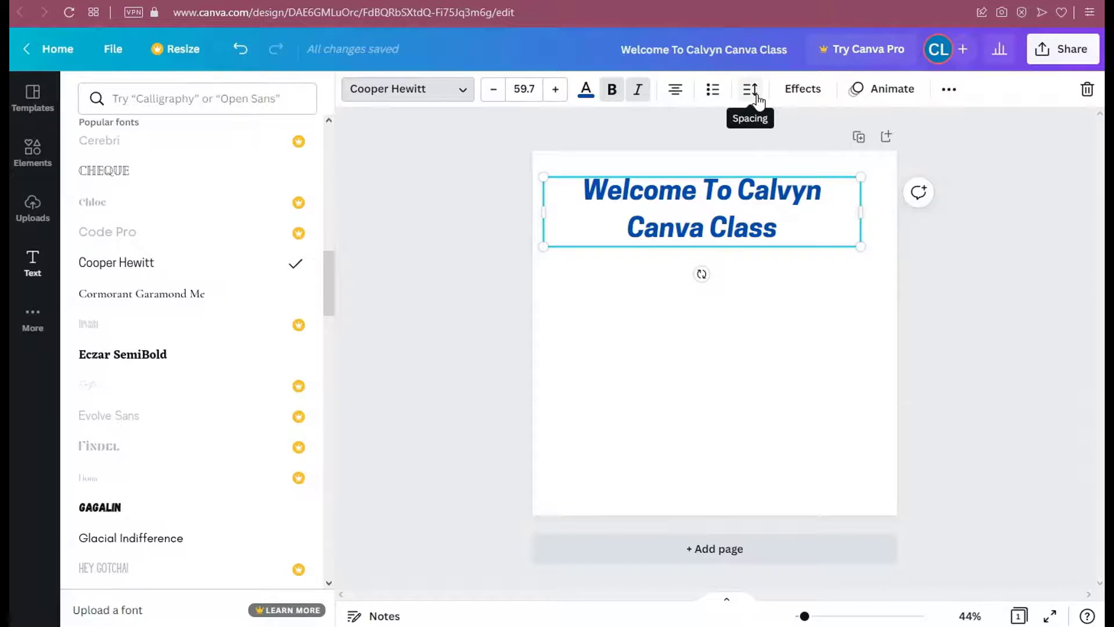
click(756, 96)
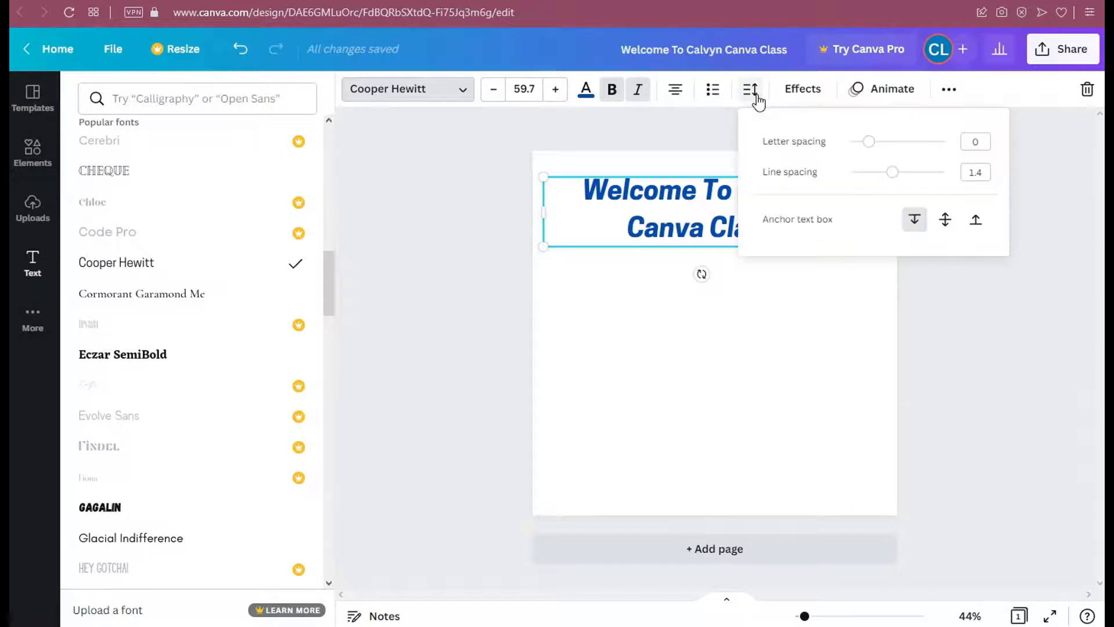
mouse_move(868, 145)
mouse_down()
mouse_move(910, 149)
mouse_move(885, 148)
mouse_up()
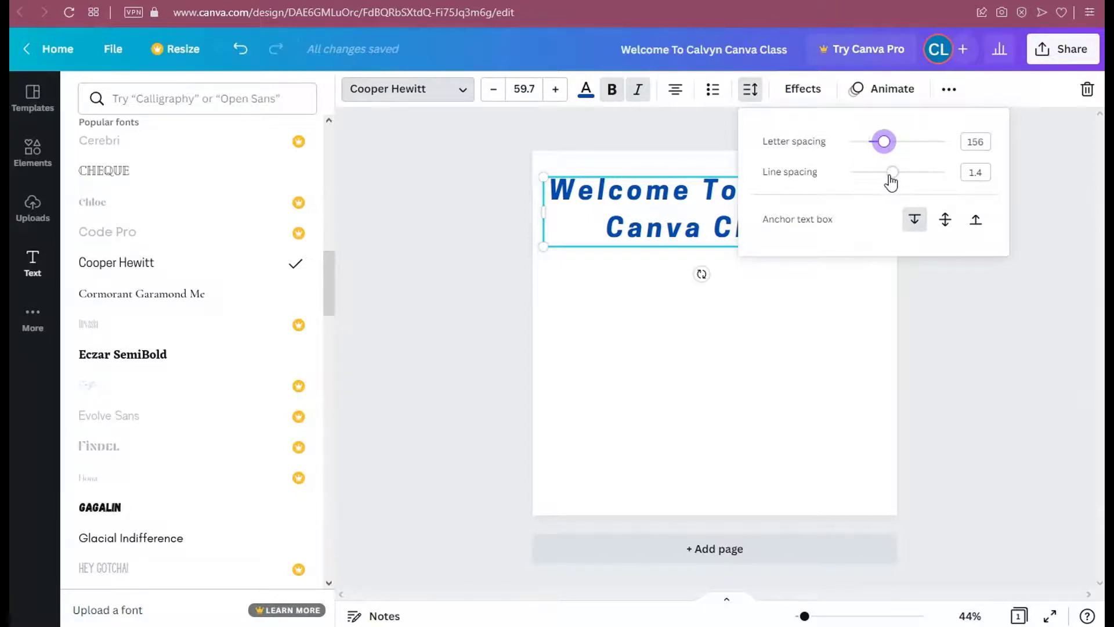
drag(889, 177, 932, 183)
click(469, 509)
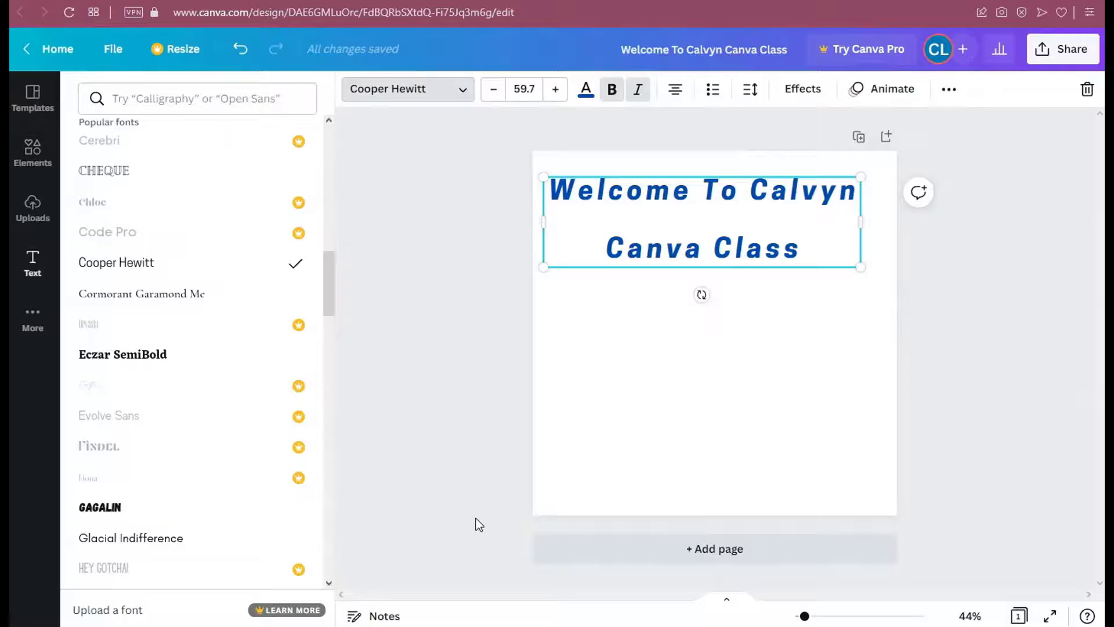
Step: Add a default subheading and a default line of body text beneath the heading on the page
click(38, 270)
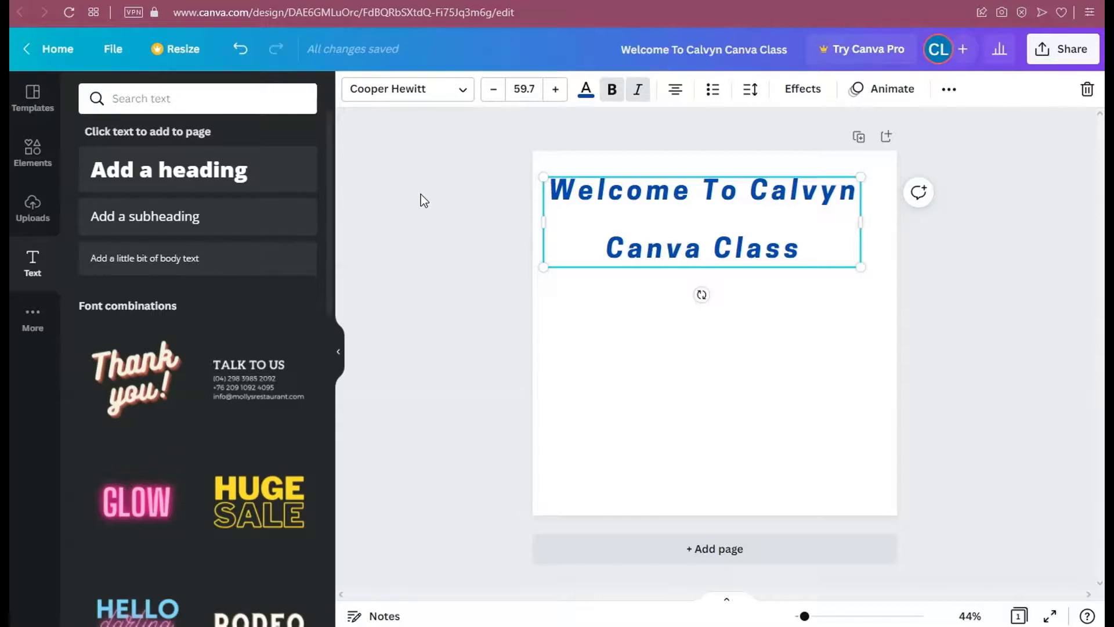
click(215, 219)
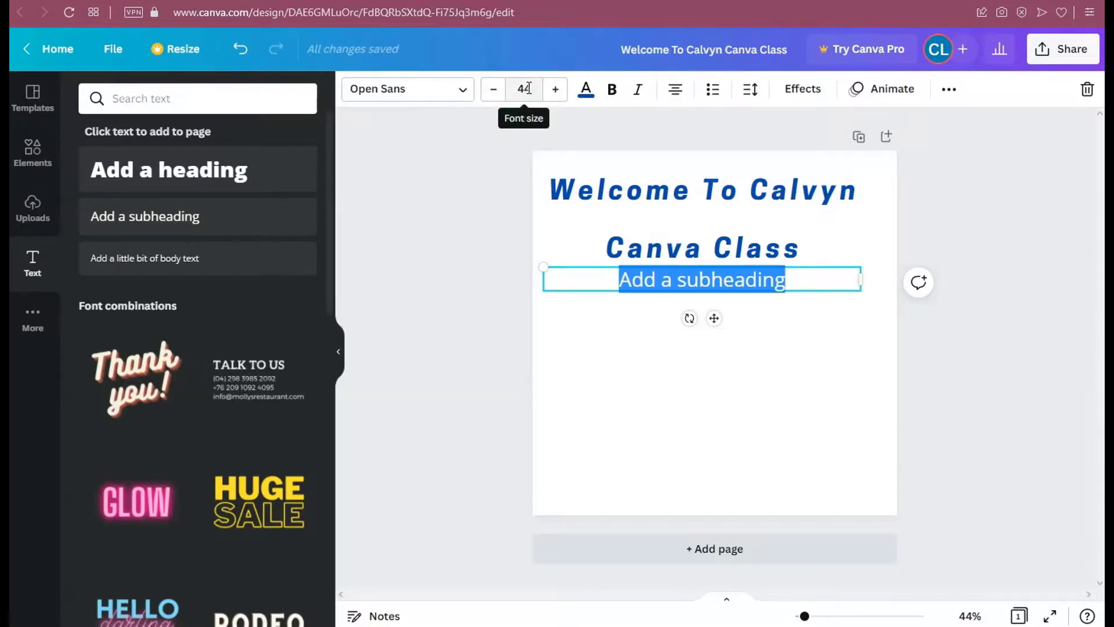
click(421, 305)
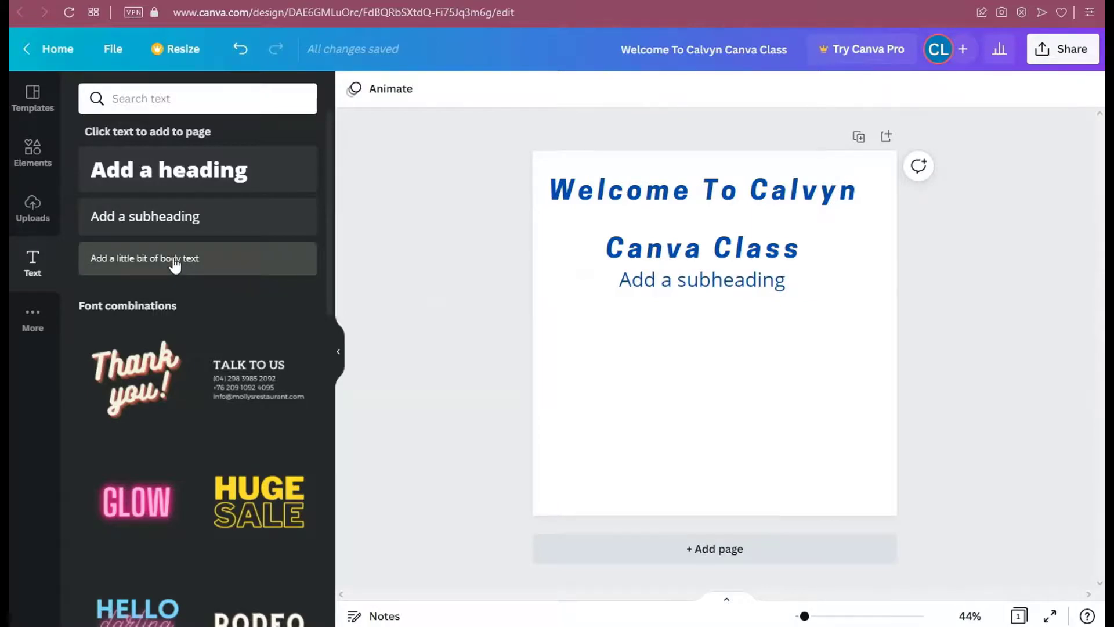
click(220, 266)
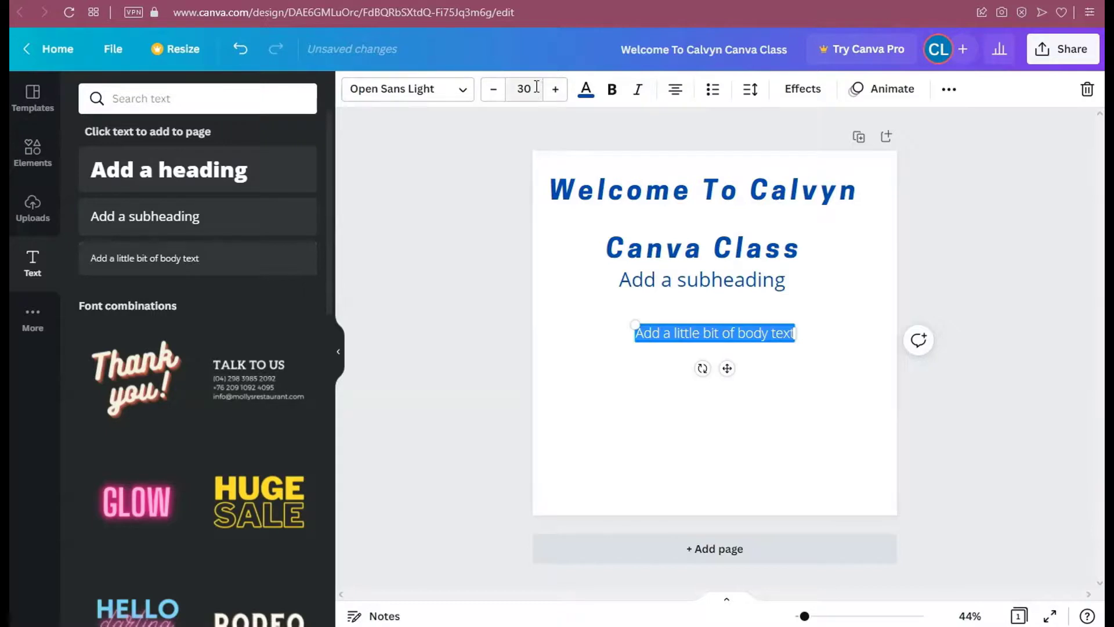
click(987, 369)
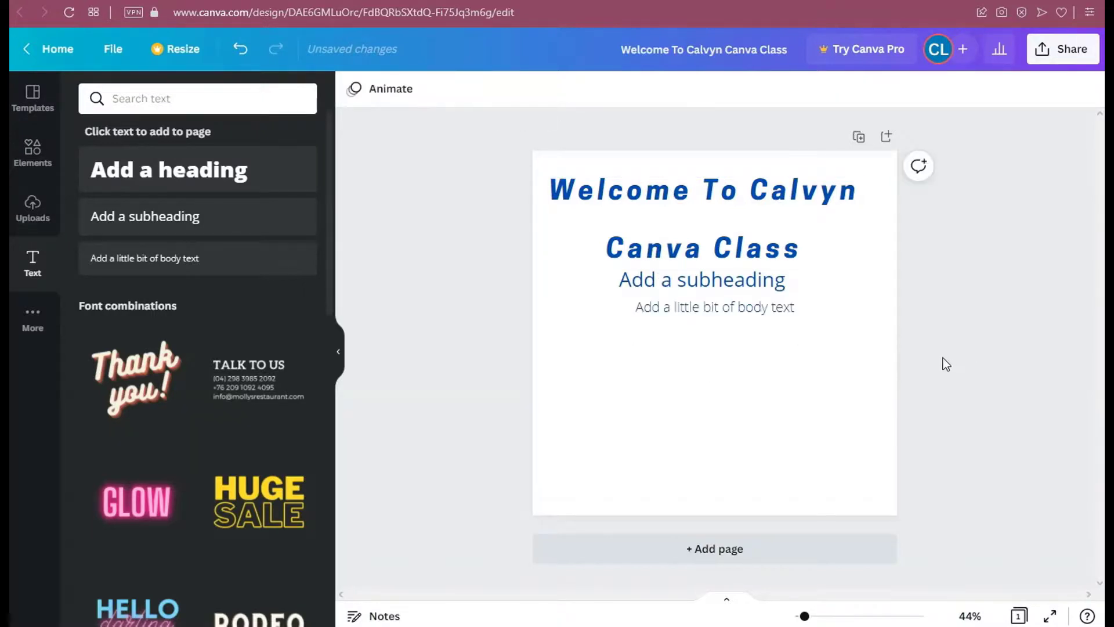
Step: Insert the neon LEVEL UP font combination and place it below the body text
scroll(292, 284, down, 2)
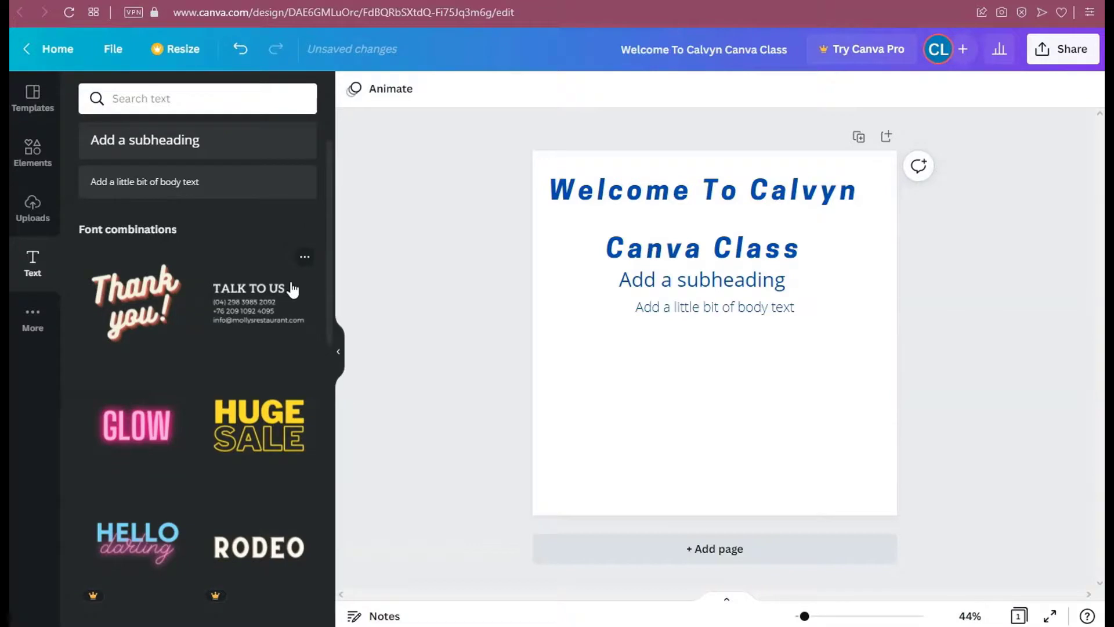
scroll(293, 289, down, 5)
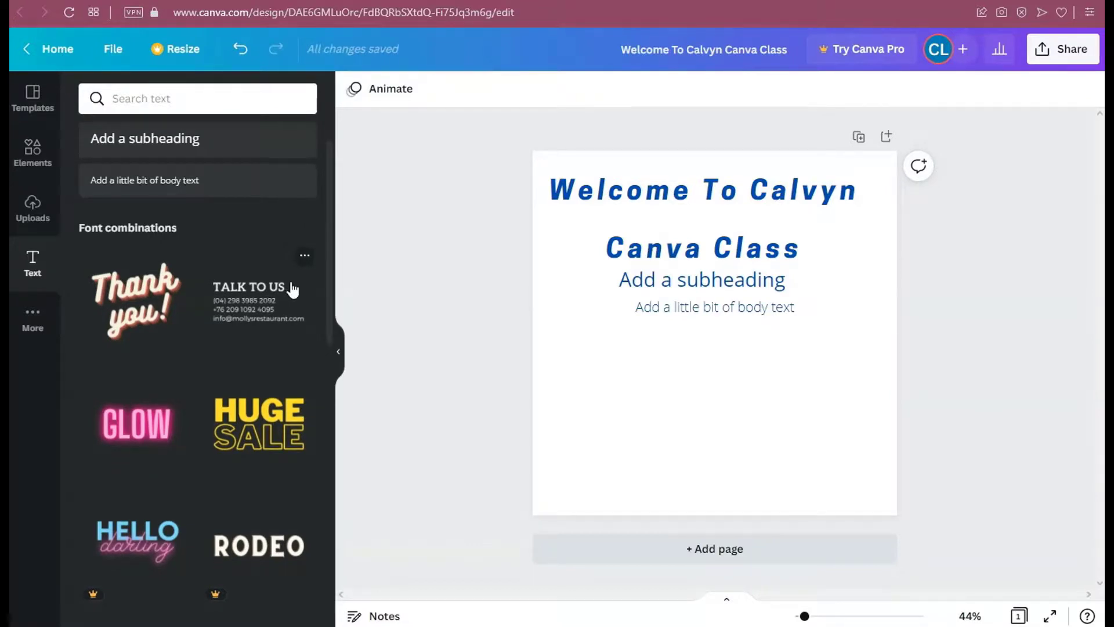
scroll(293, 288, down, 5)
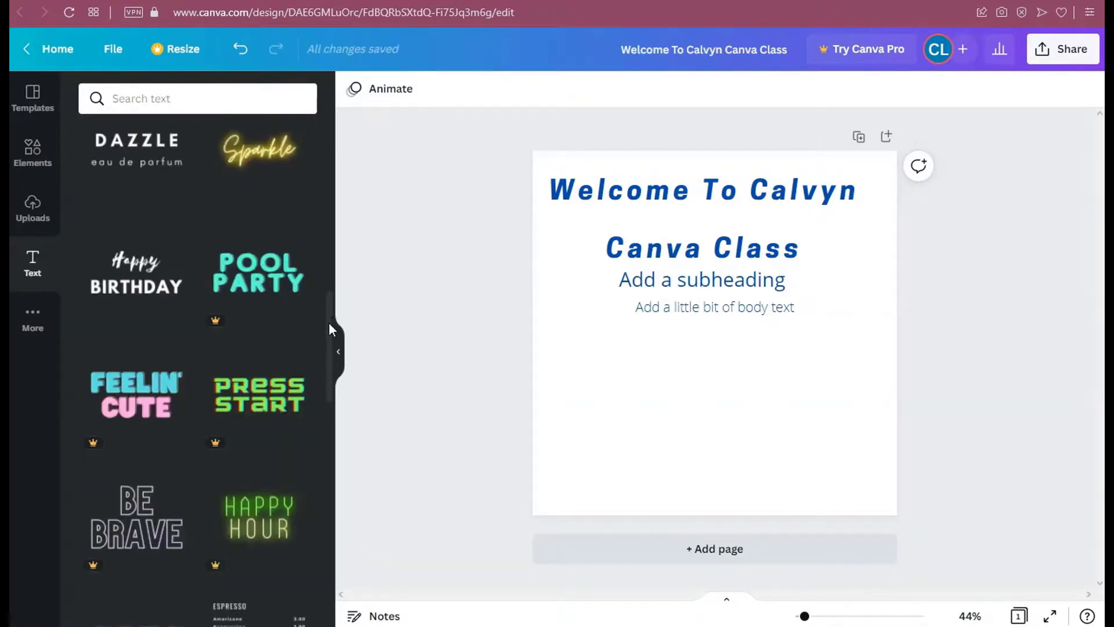
drag(329, 329, 330, 471)
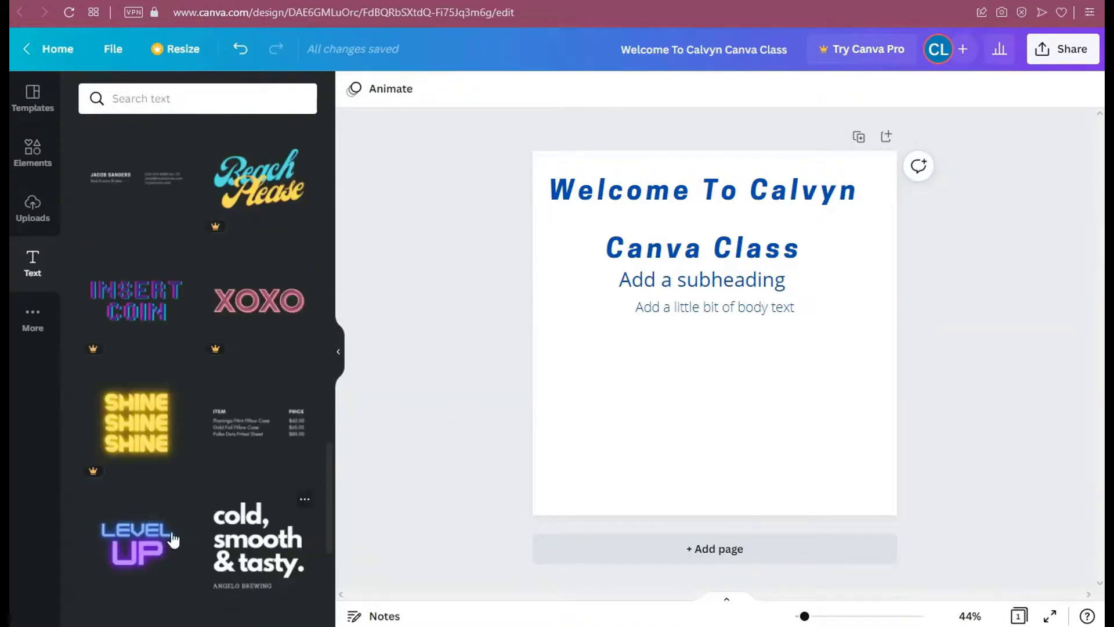
click(134, 539)
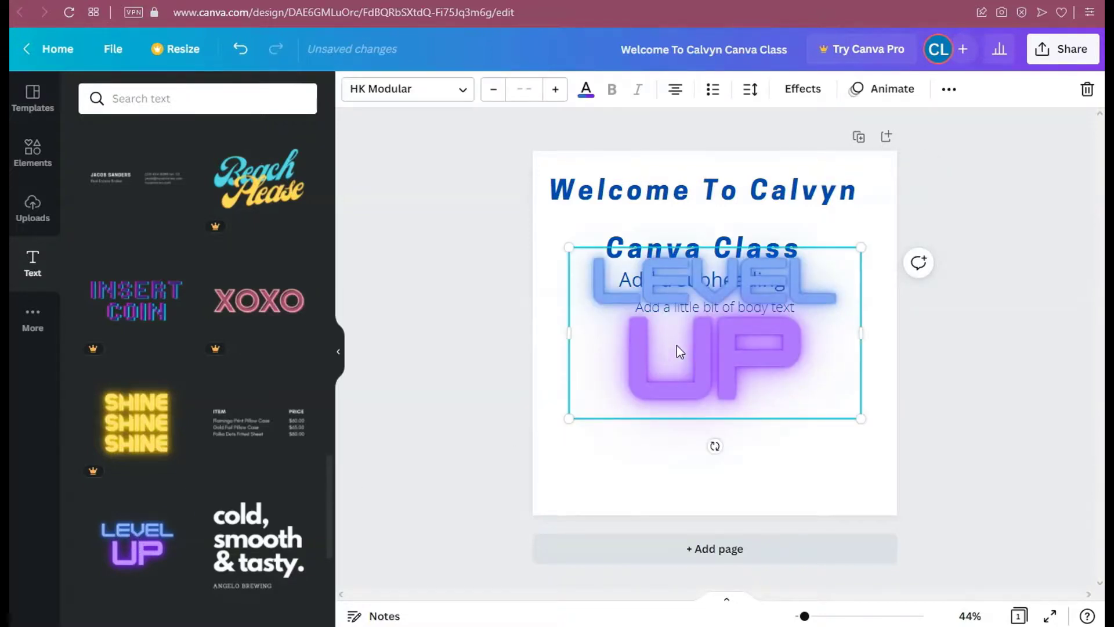
drag(677, 345, 675, 427)
Step: Replace the font combination's wording with "I WANT" on the blue line and "TO JOIN" in the purple text
double_click(726, 420)
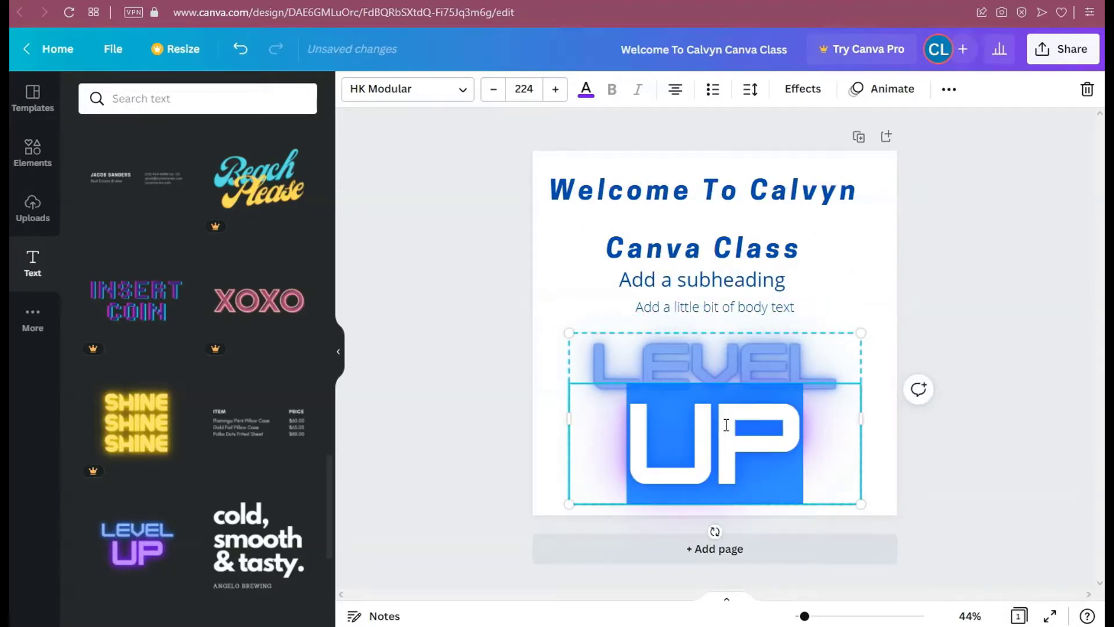
click(726, 427)
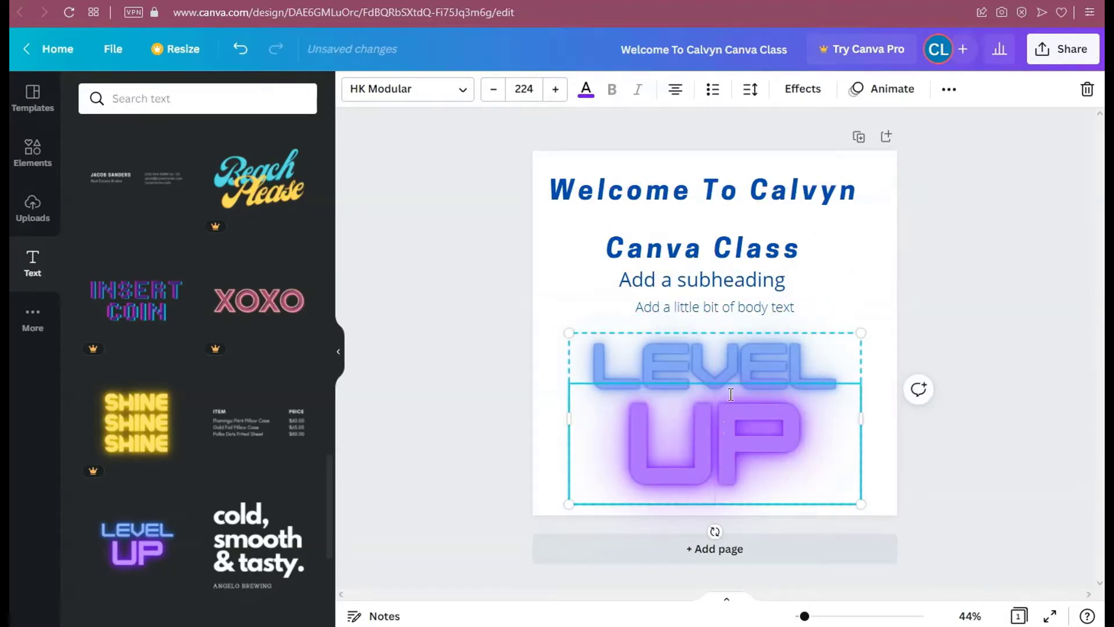
click(726, 353)
double_click(725, 353)
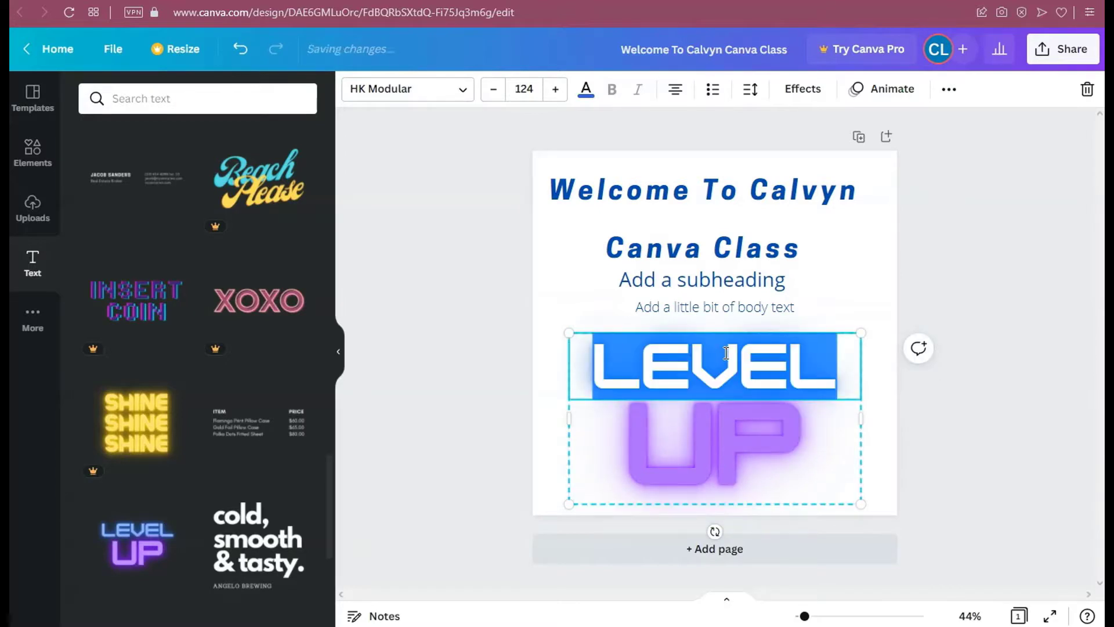
text(I WANT)
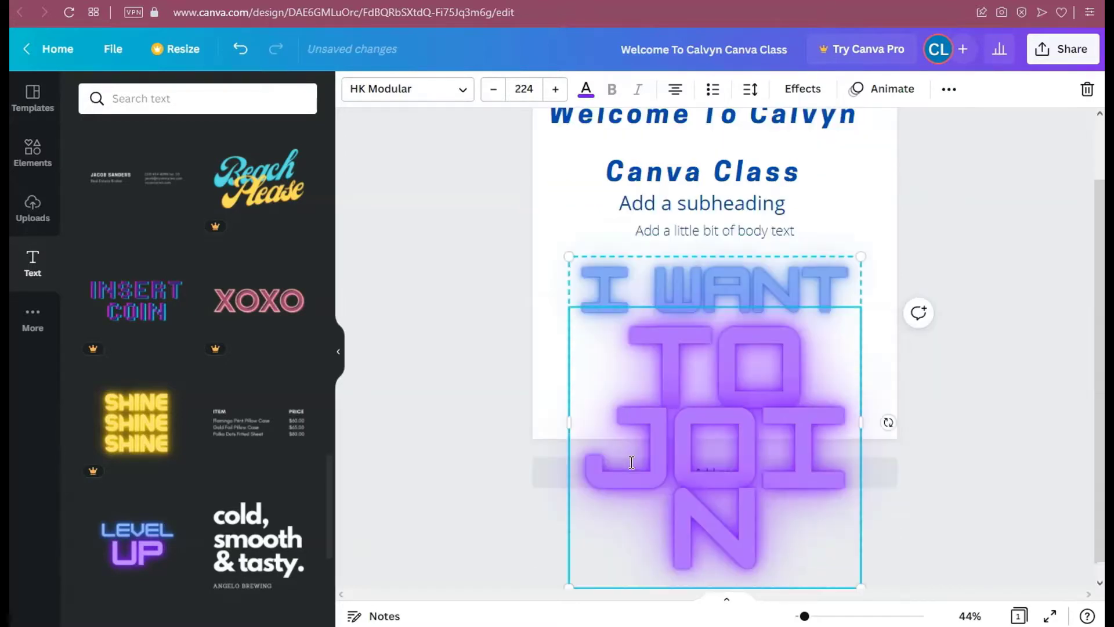
Step: Resize the neon text so JOIN fits on one line at font size 172, and position it inside the page below the body text
drag(866, 427, 935, 419)
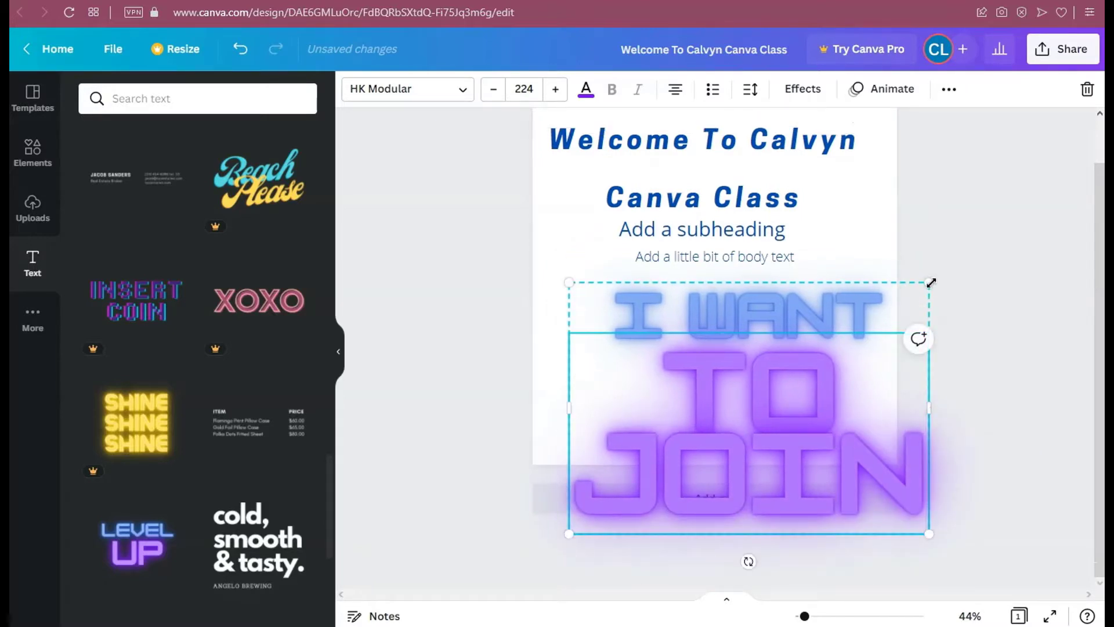
drag(929, 282, 846, 337)
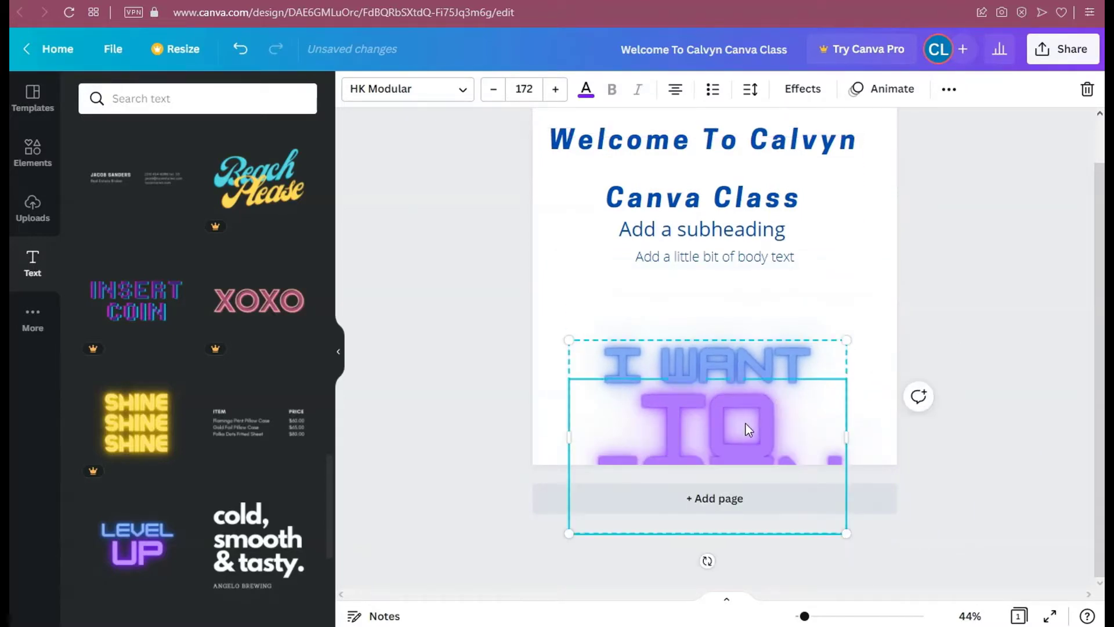
mouse_move(746, 424)
mouse_down()
mouse_move(747, 388)
mouse_move(747, 406)
mouse_up()
click(440, 443)
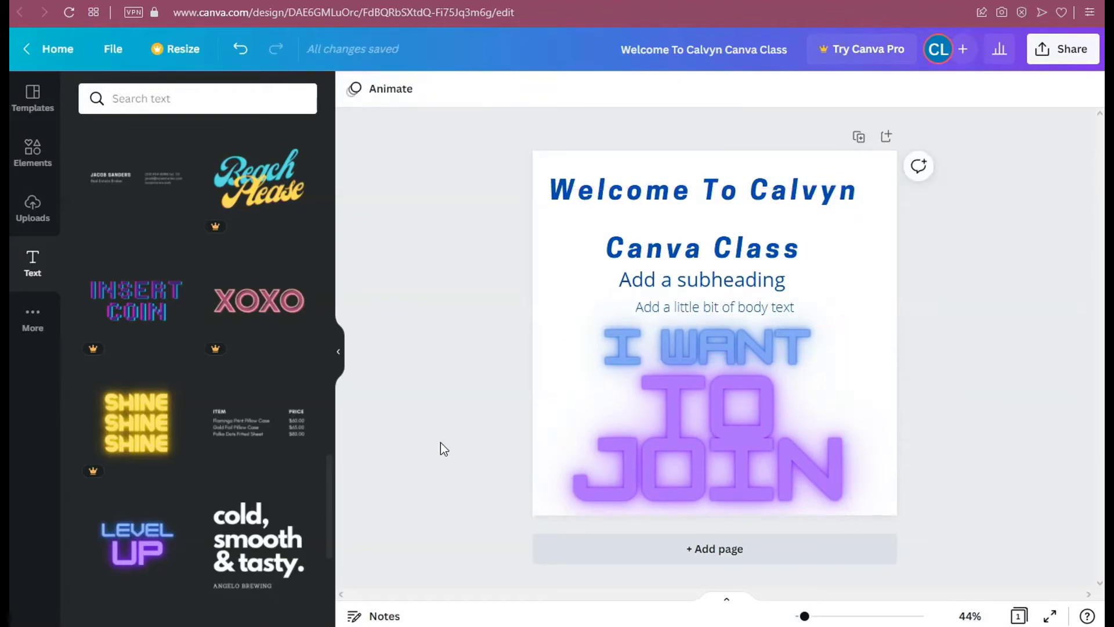
drag(329, 469, 336, 123)
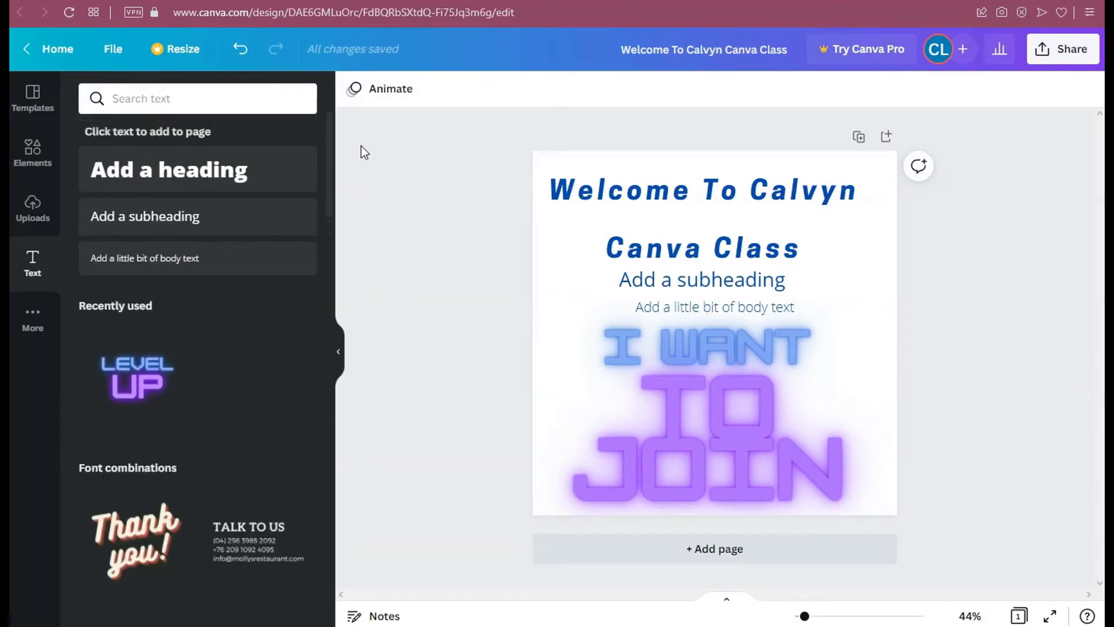